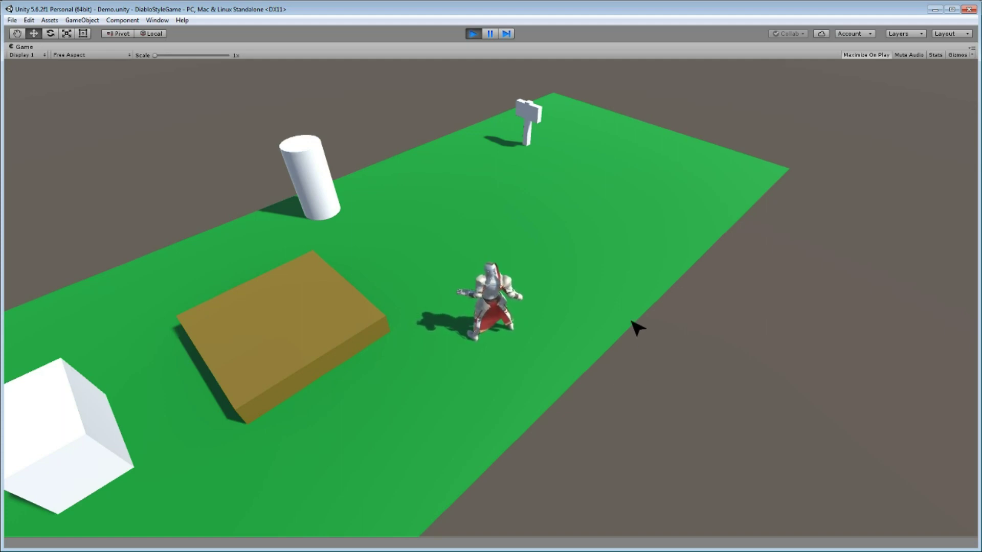
# Walk the knight to six spots around the field, toward the signpost and cylinder, then stop Play mode
pyautogui.click(621, 218)
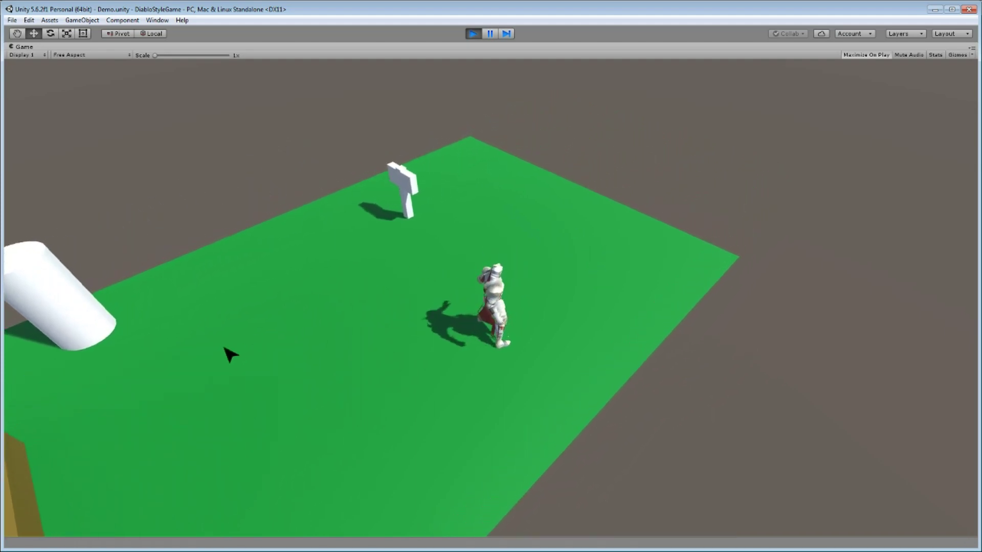
pyautogui.click(220, 365)
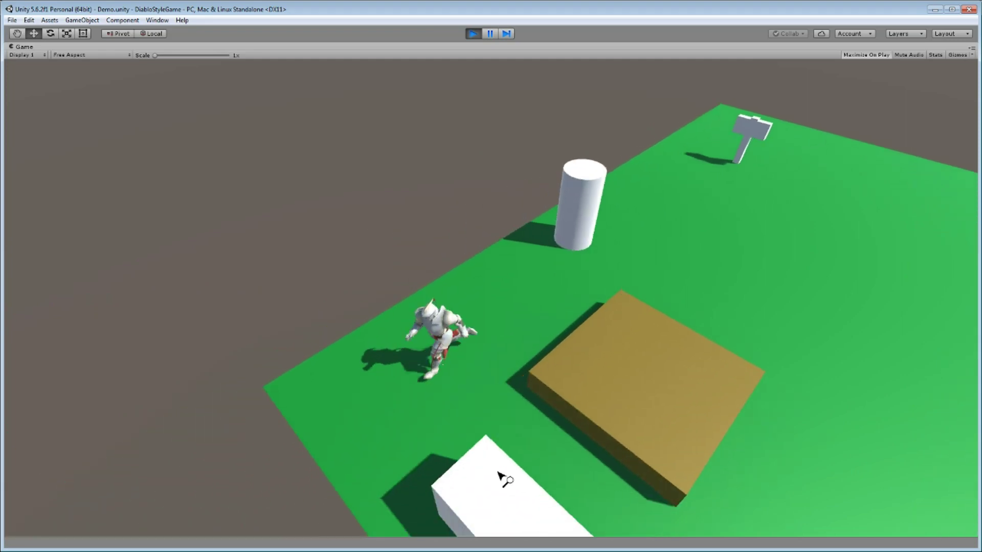
pyautogui.click(875, 376)
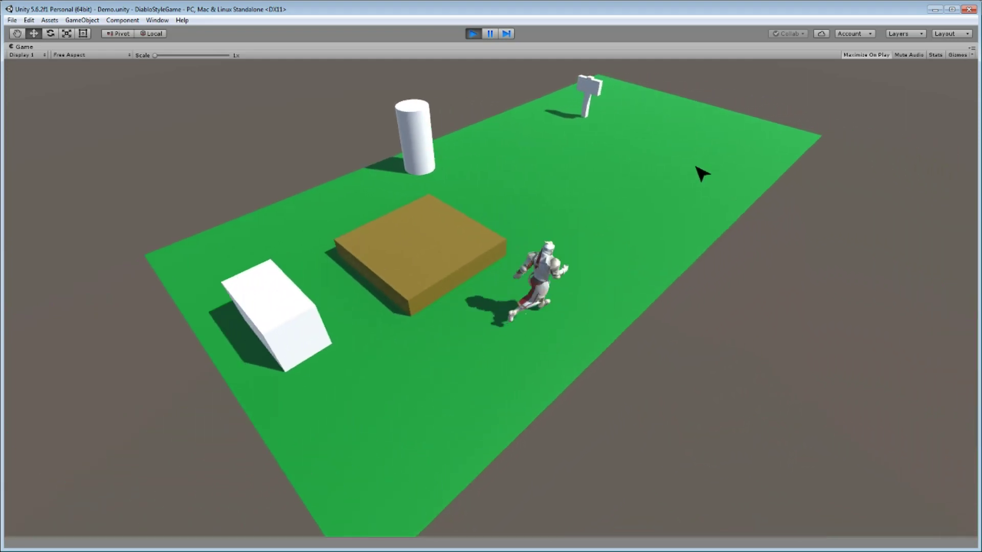
pyautogui.click(652, 193)
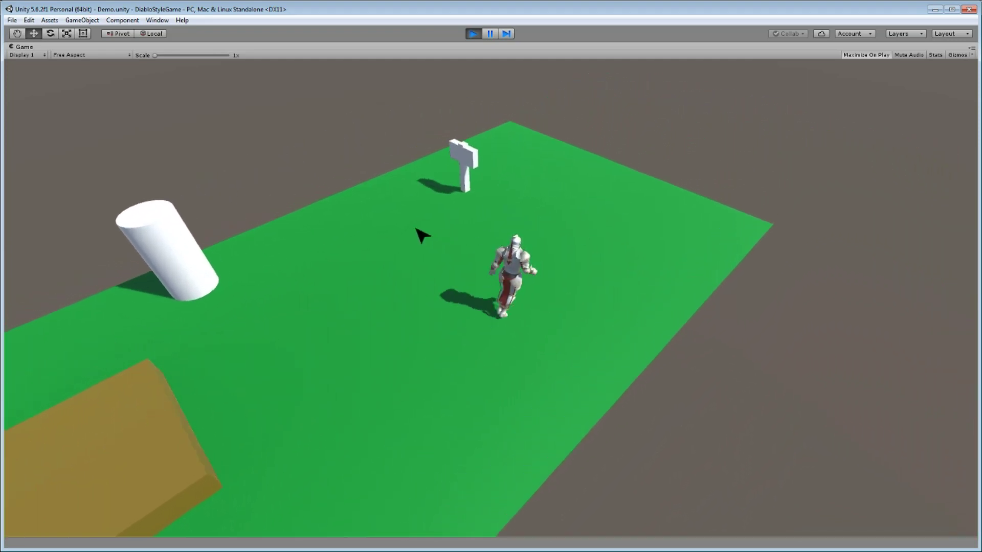
pyautogui.click(692, 346)
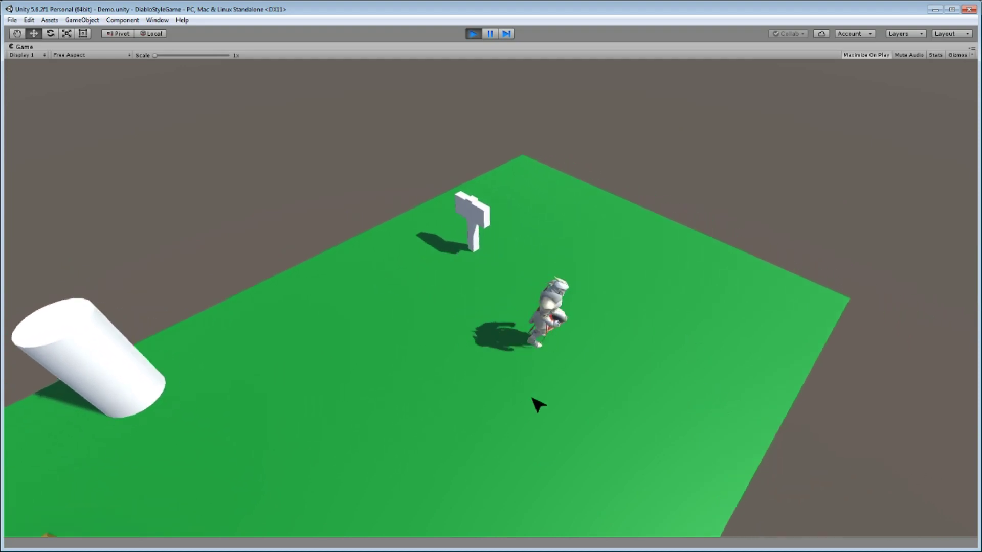
pyautogui.click(230, 458)
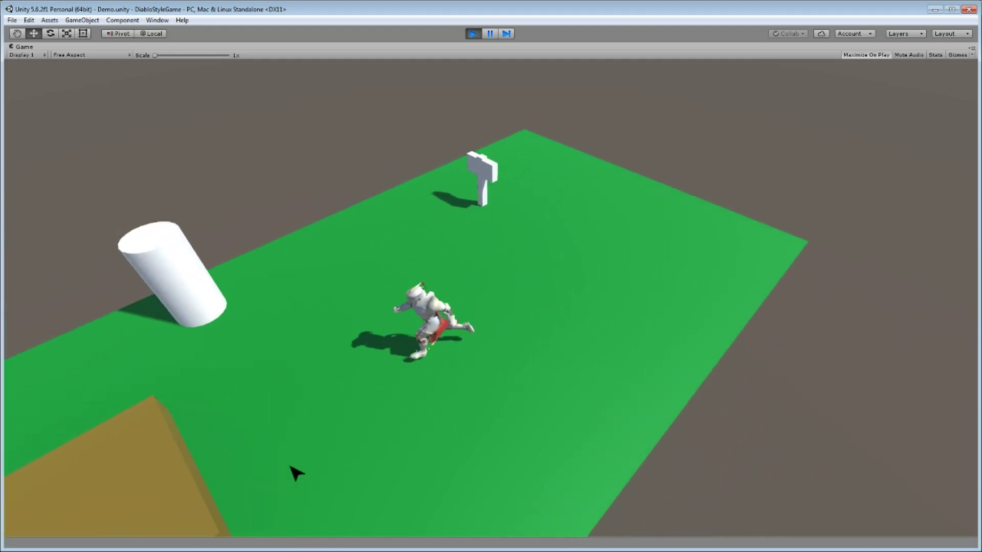
pyautogui.scroll(-5, 426, 493)
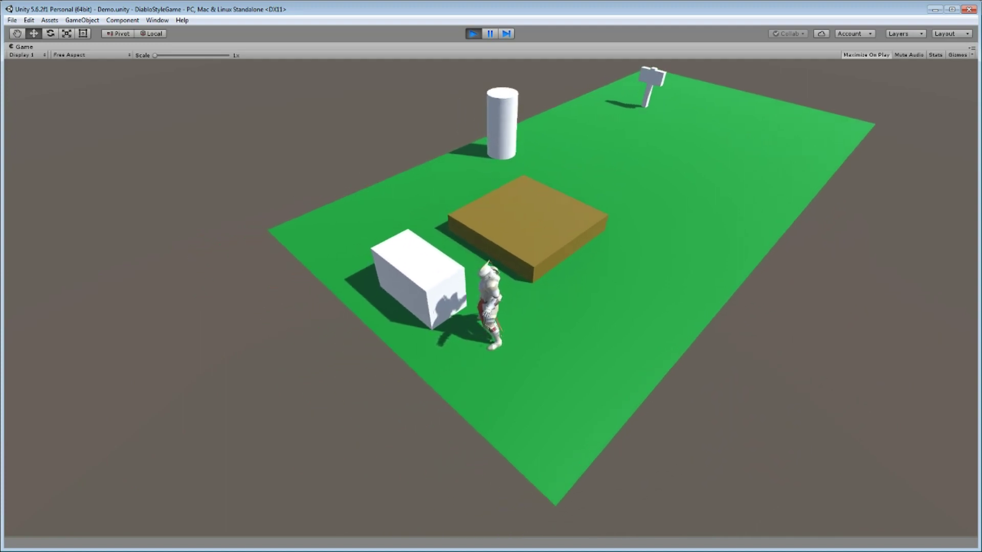
pyautogui.hotkey('ctrl', 'p')
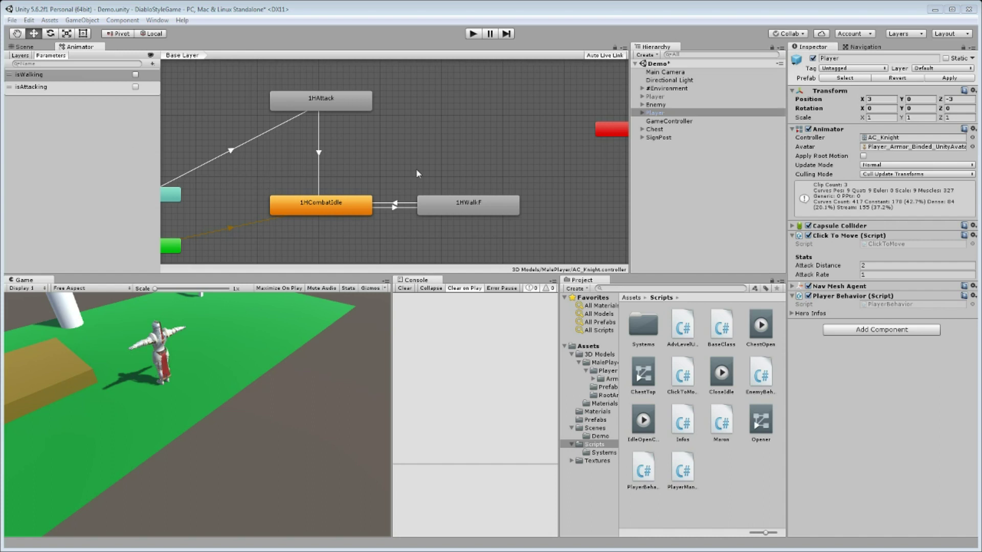
pyautogui.click(475, 205)
pyautogui.click(348, 107)
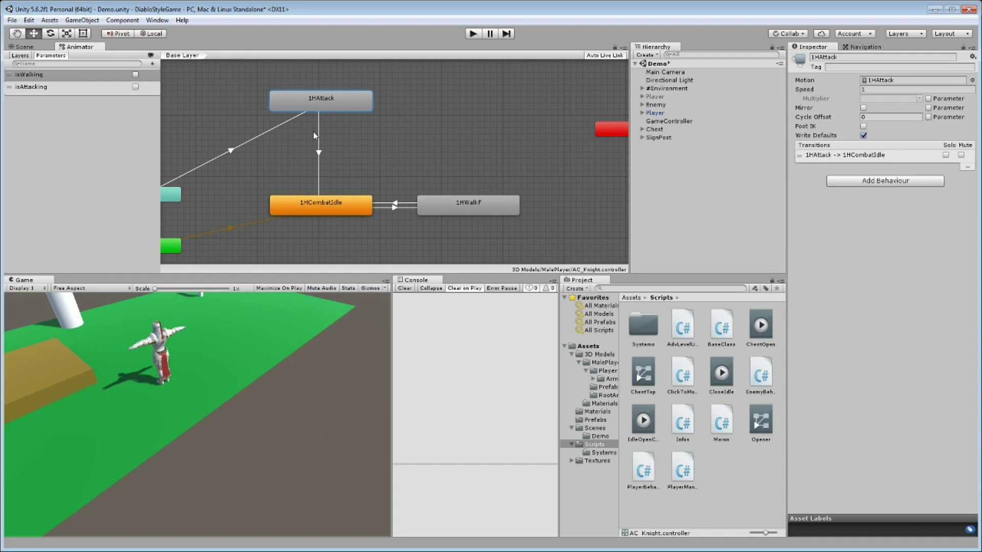
pyautogui.click(655, 113)
pyautogui.moveTo(382, 134); pyautogui.dragTo(325, 105, button='middle')
pyautogui.click(298, 105)
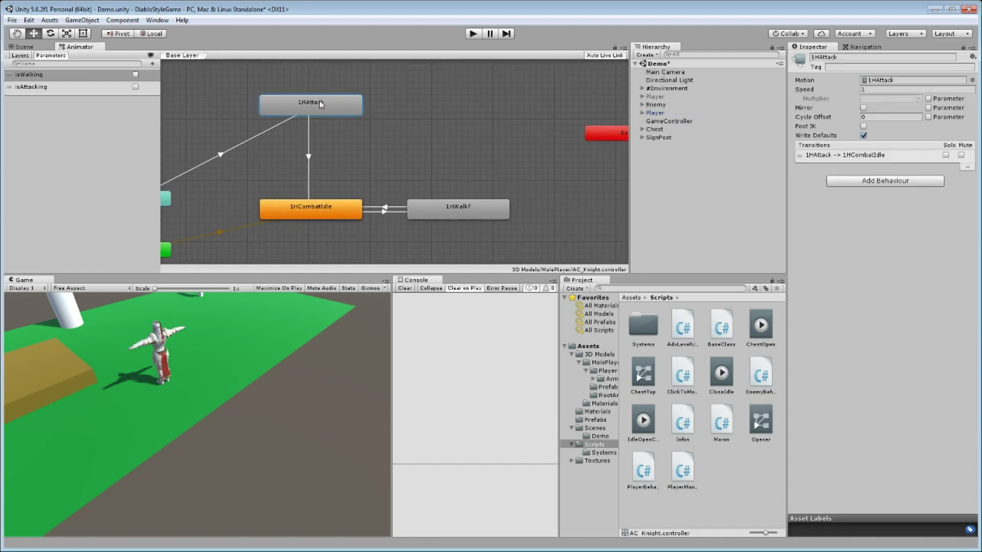
pyautogui.press('a')
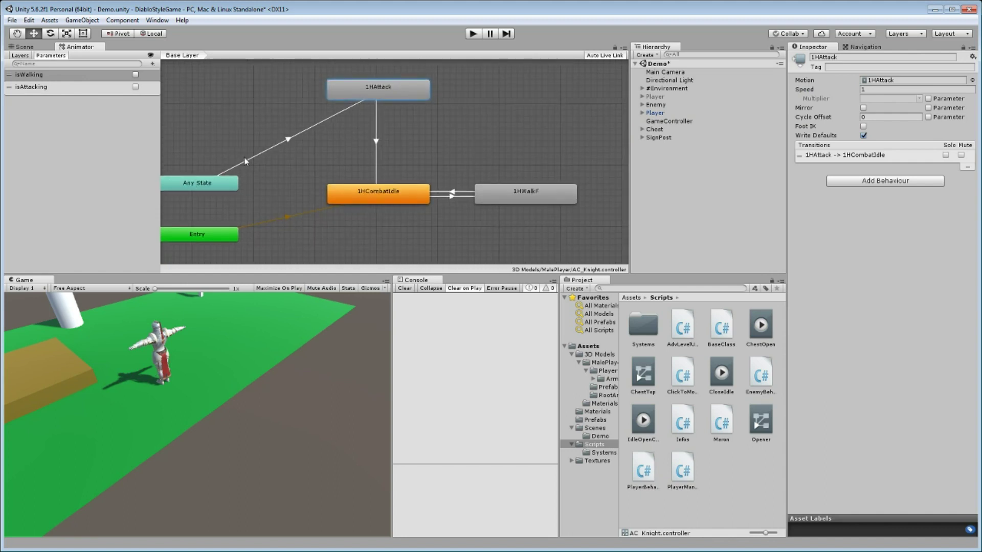
pyautogui.click(376, 114)
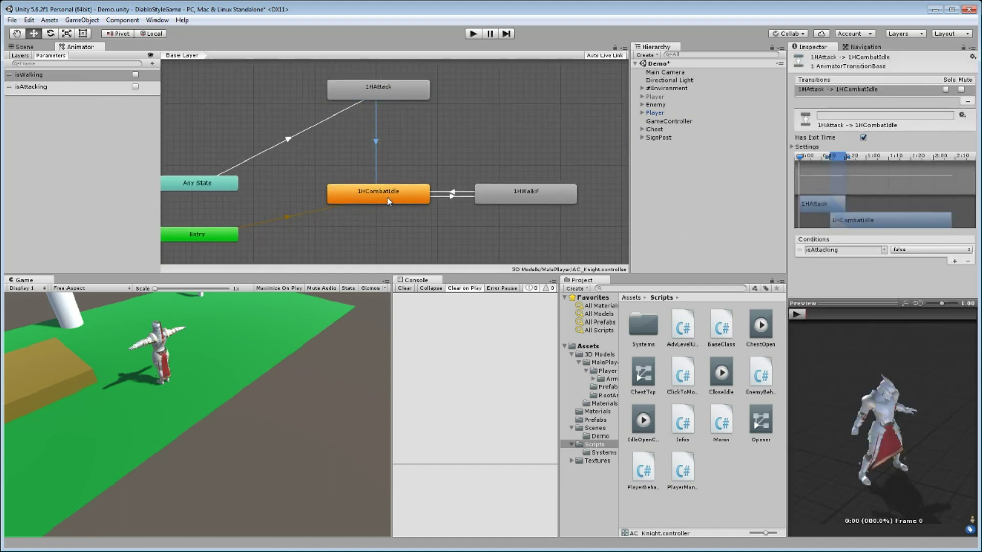
pyautogui.click(463, 197)
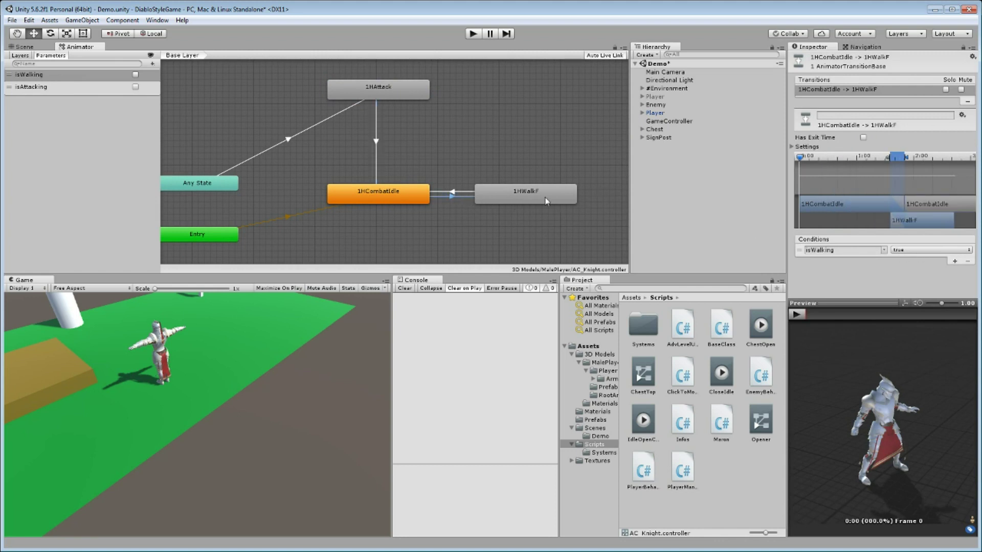
pyautogui.moveTo(547, 203); pyautogui.dragTo(450, 225, button='middle')
pyautogui.click(404, 195)
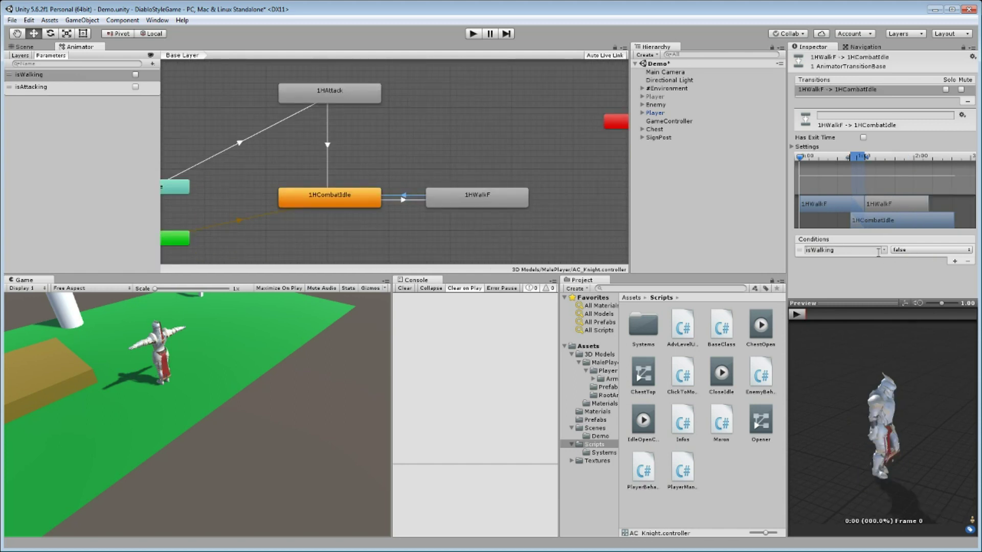
pyautogui.click(515, 162)
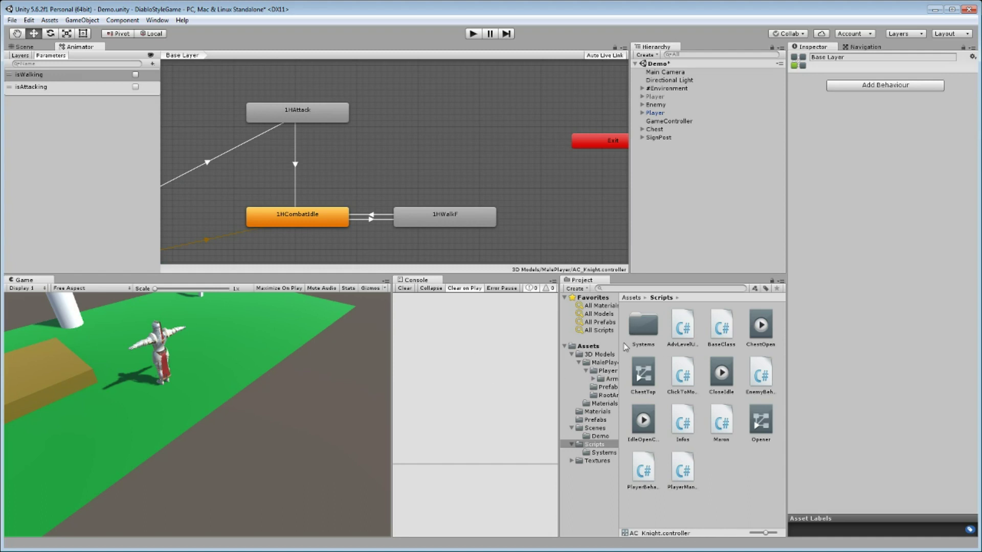
# Search the MalePlayer project assets for the run animation clip using 'run' and 't:at'
pyautogui.click(606, 363)
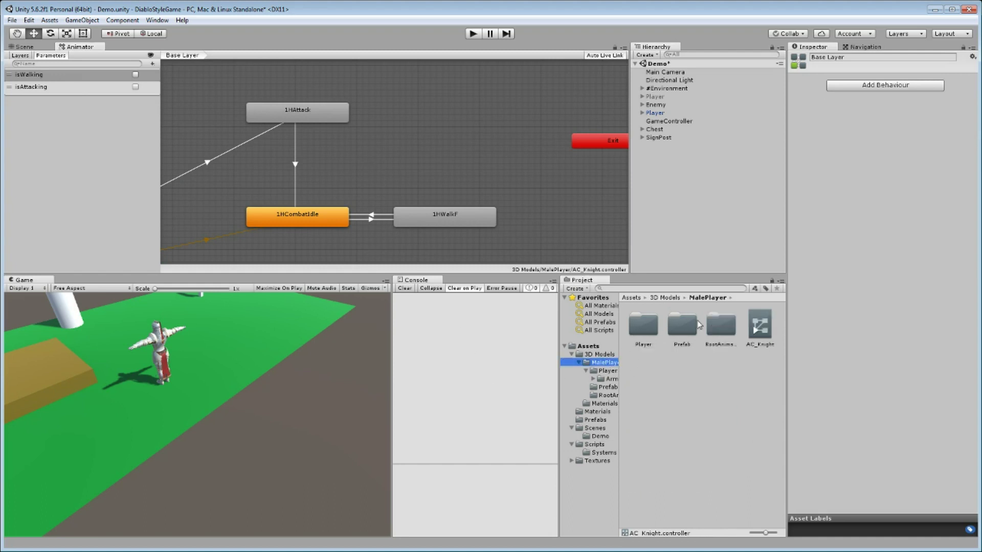
pyautogui.click(701, 288)
pyautogui.write('run')
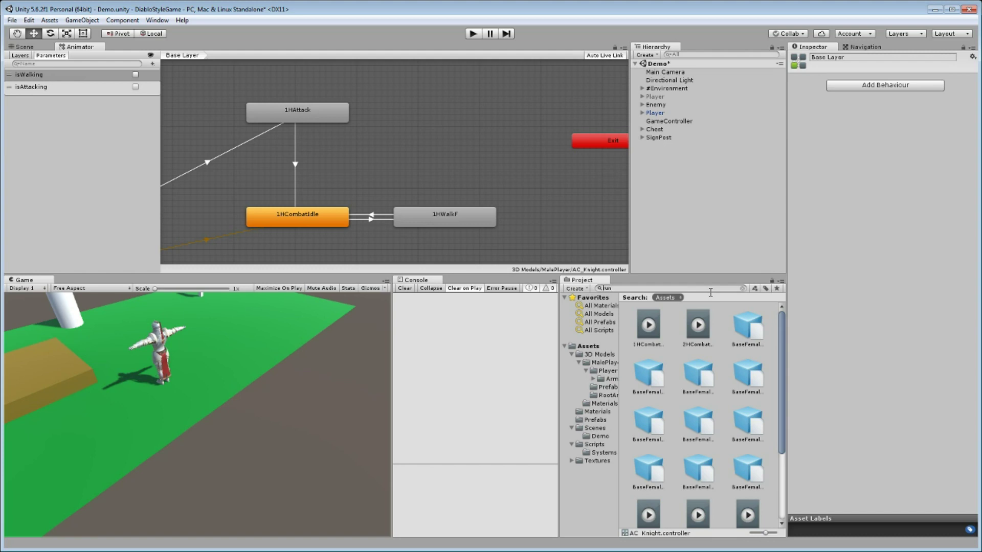
pyautogui.press('Home')
pyautogui.write('t:')
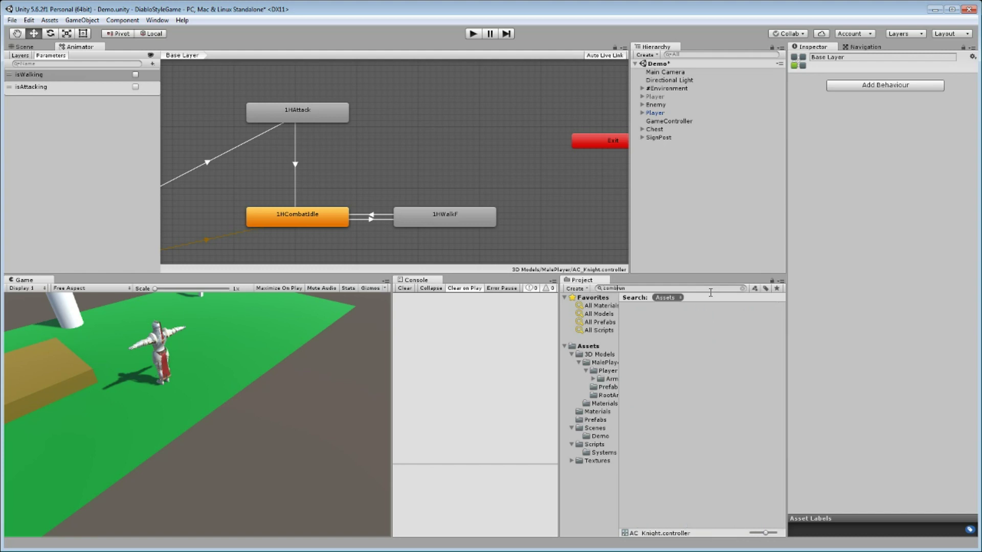
pyautogui.write('at')
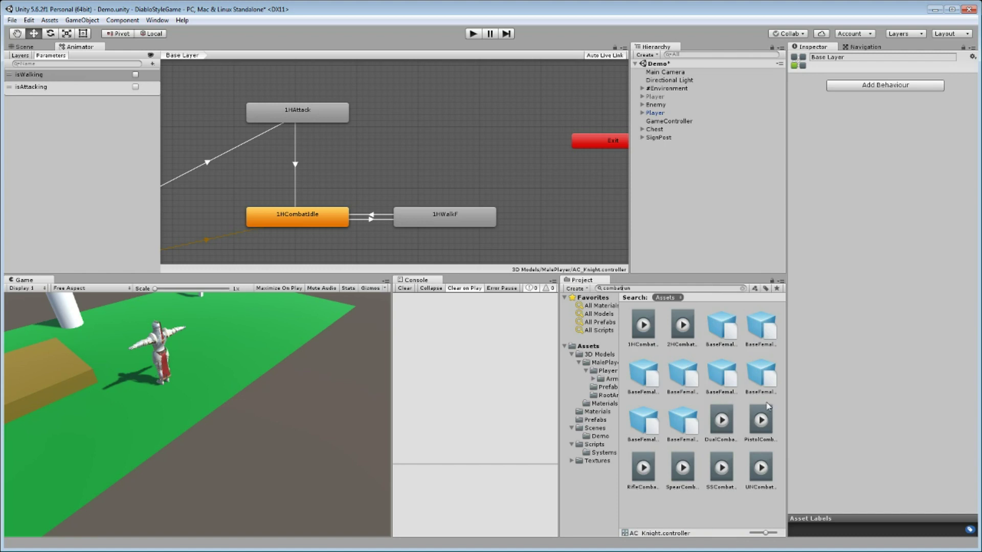
# Drag the UNCombatRunF clip into the Animator graph as a new state beside 1HAttack
pyautogui.click(764, 468)
pyautogui.moveTo(438, 144); pyautogui.dragTo(439, 145)
pyautogui.moveTo(501, 155); pyautogui.dragTo(461, 112)
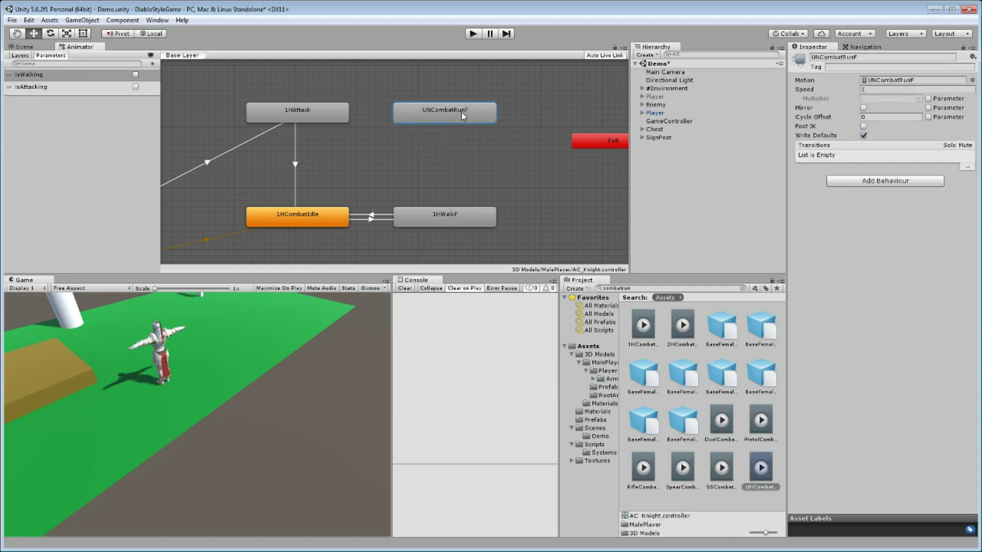
pyautogui.click(447, 134)
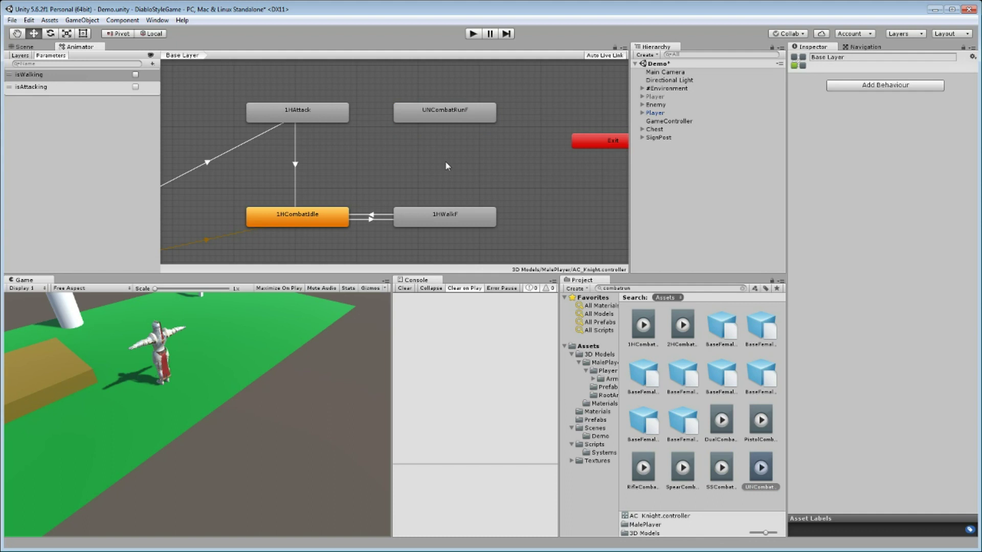
pyautogui.click(448, 116)
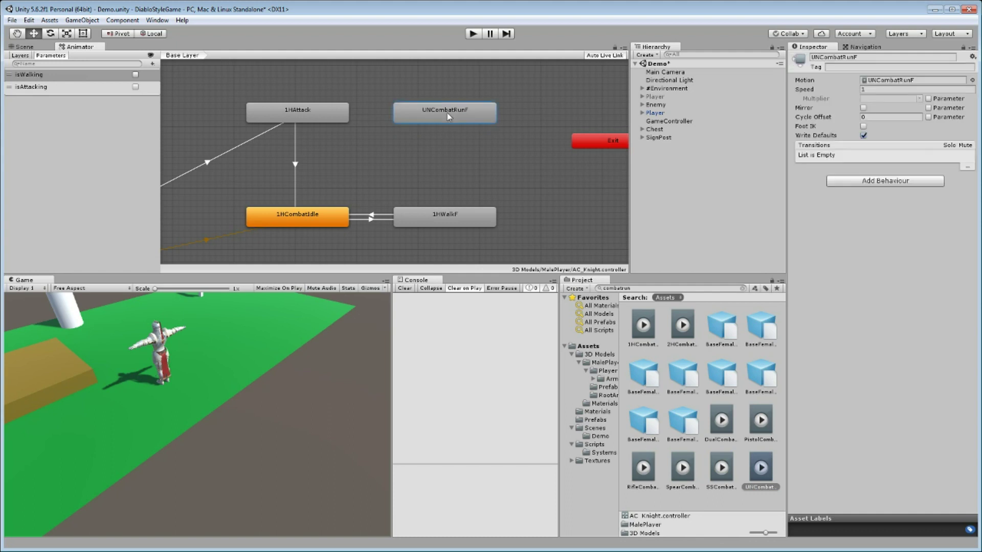
pyautogui.click(538, 119)
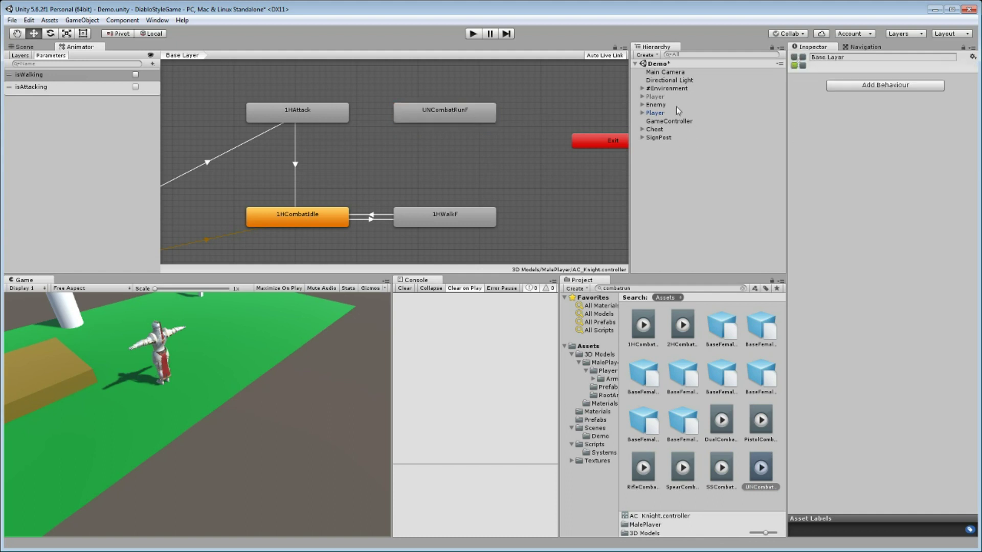
pyautogui.click(469, 107)
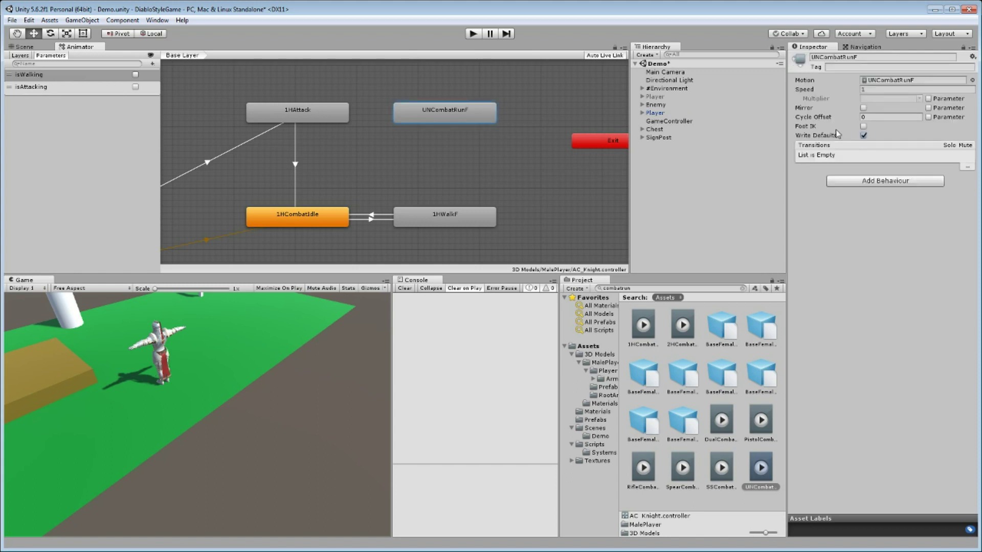
pyautogui.moveTo(489, 155); pyautogui.dragTo(508, 130, button='middle')
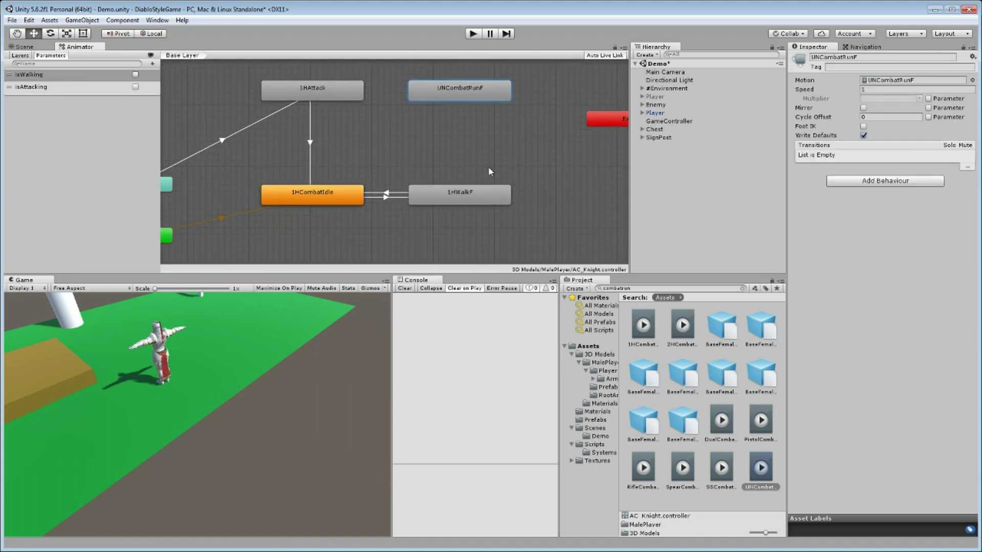
pyautogui.click(420, 174)
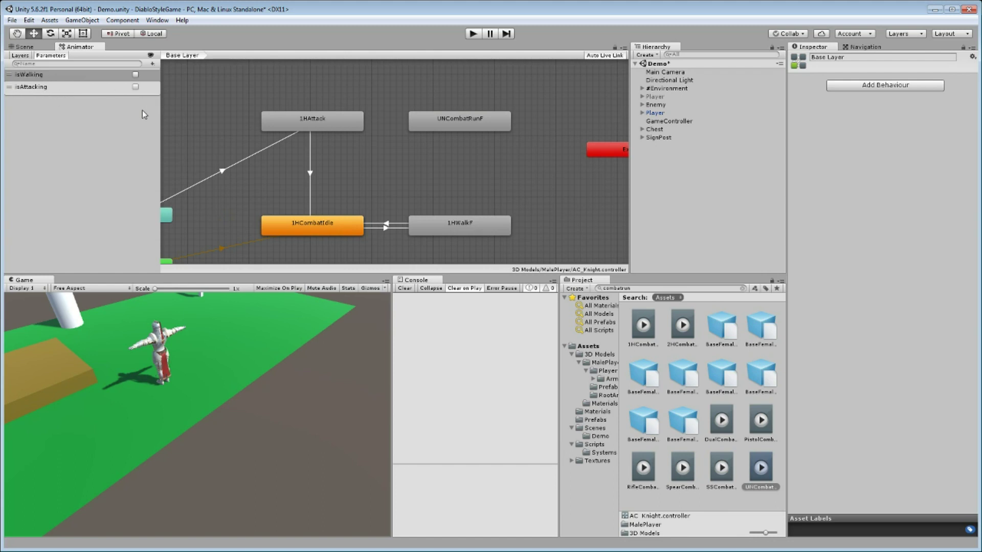
# Create two Bool parameters in the Parameters list named isRunning and isIdling
pyautogui.click(153, 64)
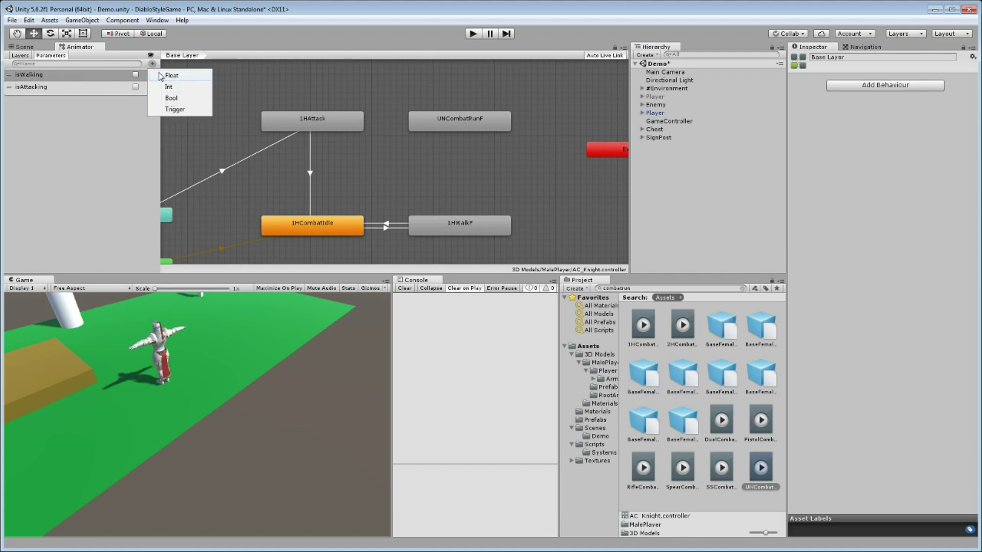
pyautogui.click(172, 97)
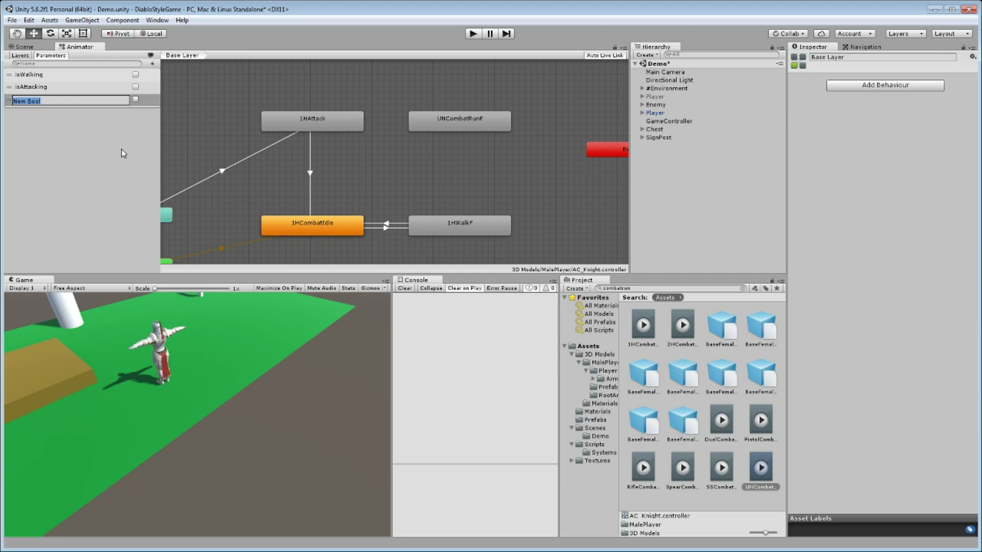
pyautogui.write('isRunning')
pyautogui.press('Return')
pyautogui.click(152, 63)
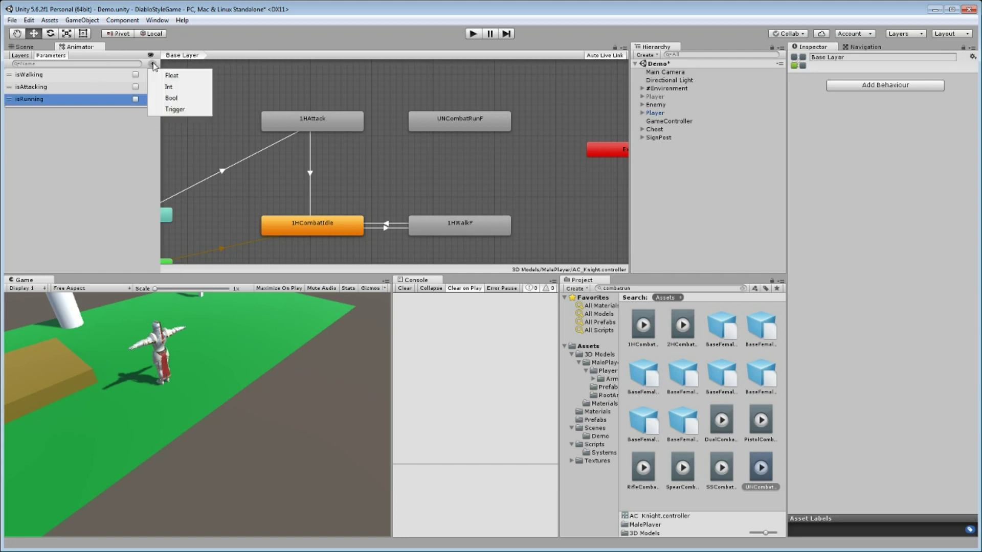
pyautogui.click(173, 99)
pyautogui.write('is')
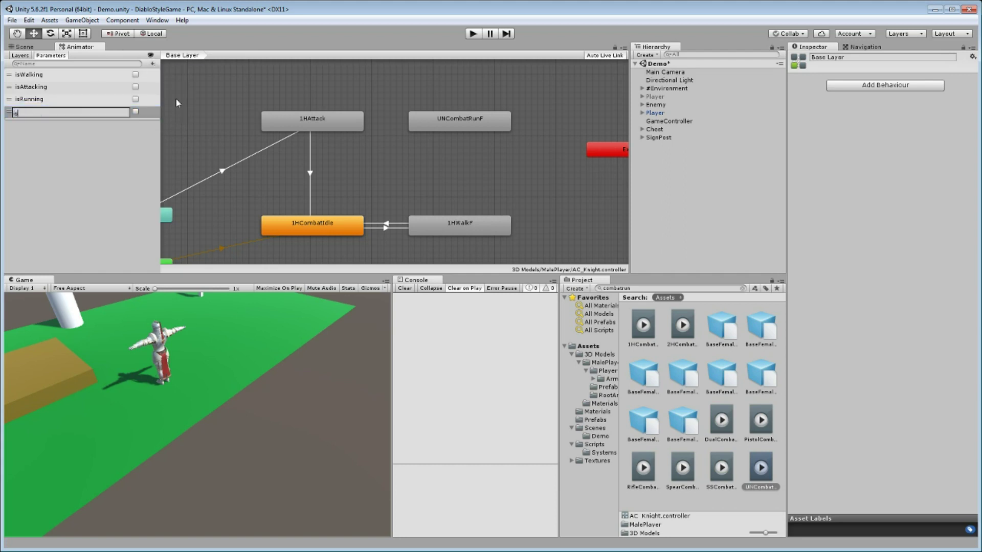
pyautogui.write('Idling')
pyautogui.press('Return')
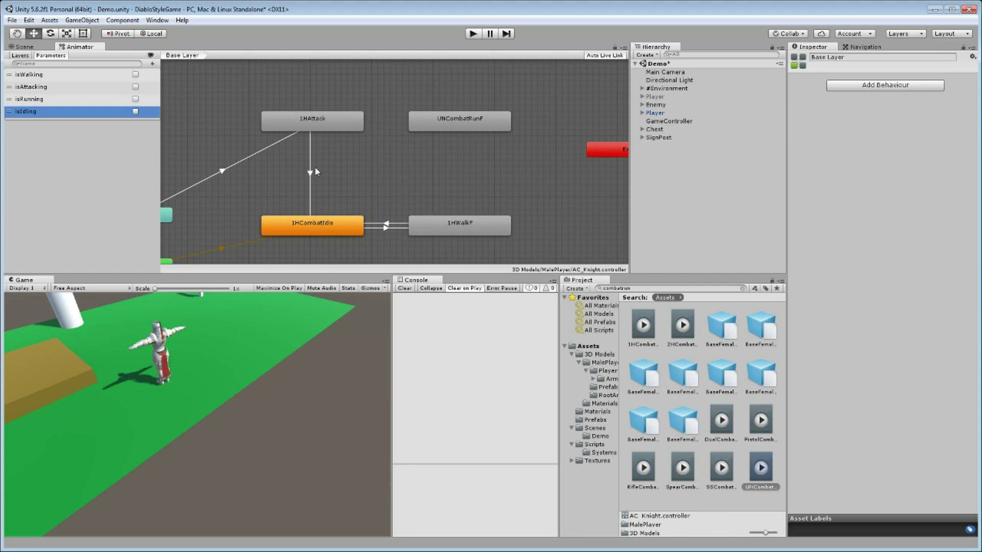
# Switch the 1HWalkF→1HCombatIdle transition's condition parameter from isWalking to isIdling
pyautogui.click(393, 223)
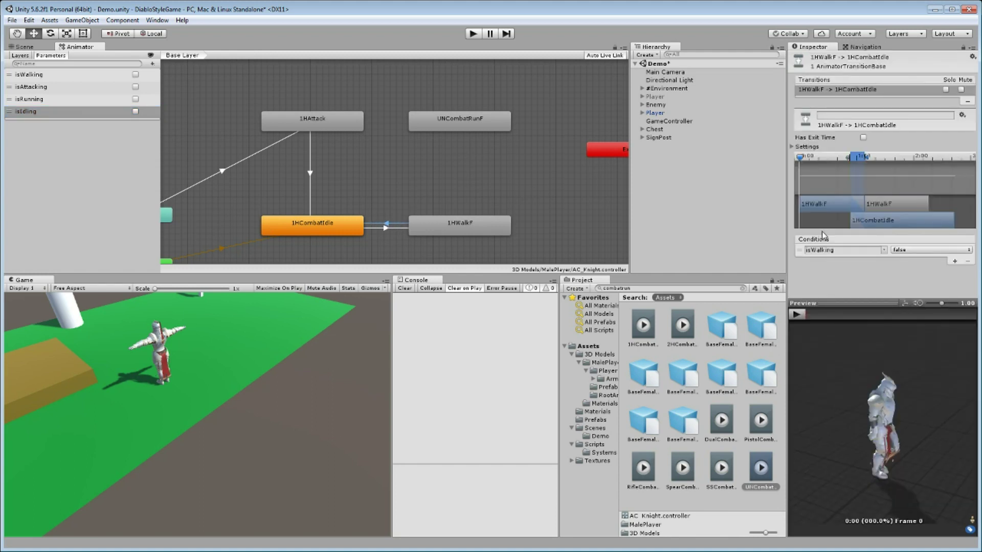
pyautogui.click(884, 250)
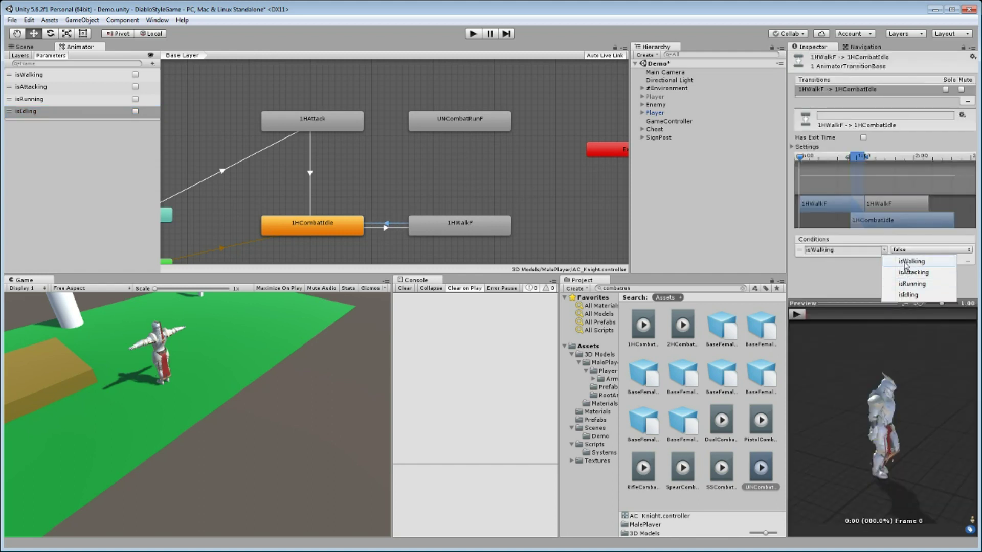
pyautogui.click(908, 295)
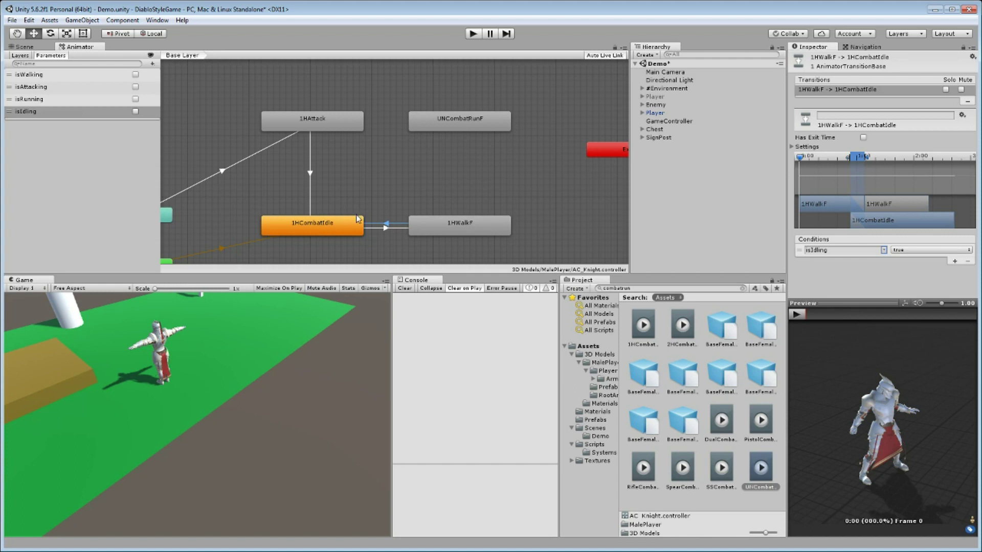
pyautogui.click(470, 128)
# Make a new transition from UNCombatRunF to 1HCombatIdle
pyautogui.rightClick(434, 124)
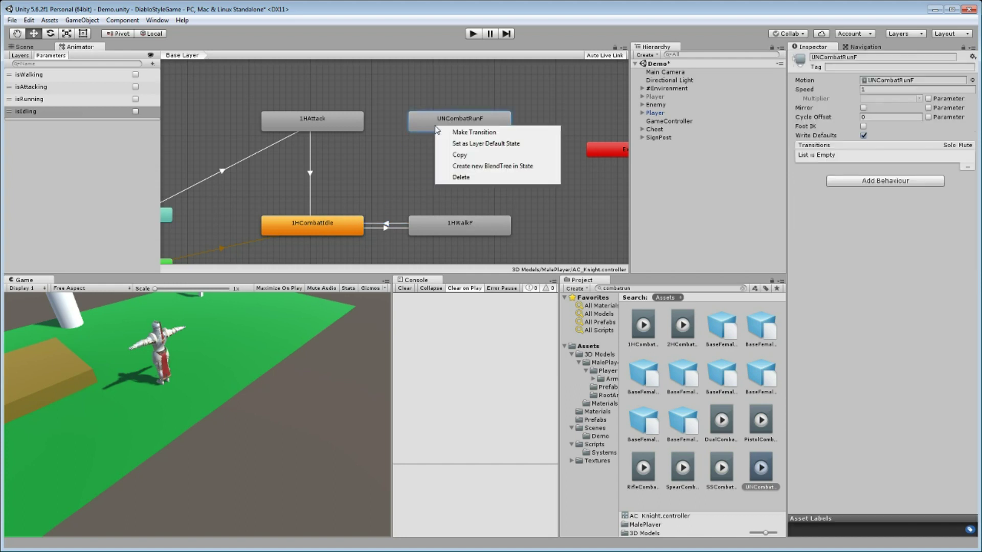
pyautogui.click(463, 132)
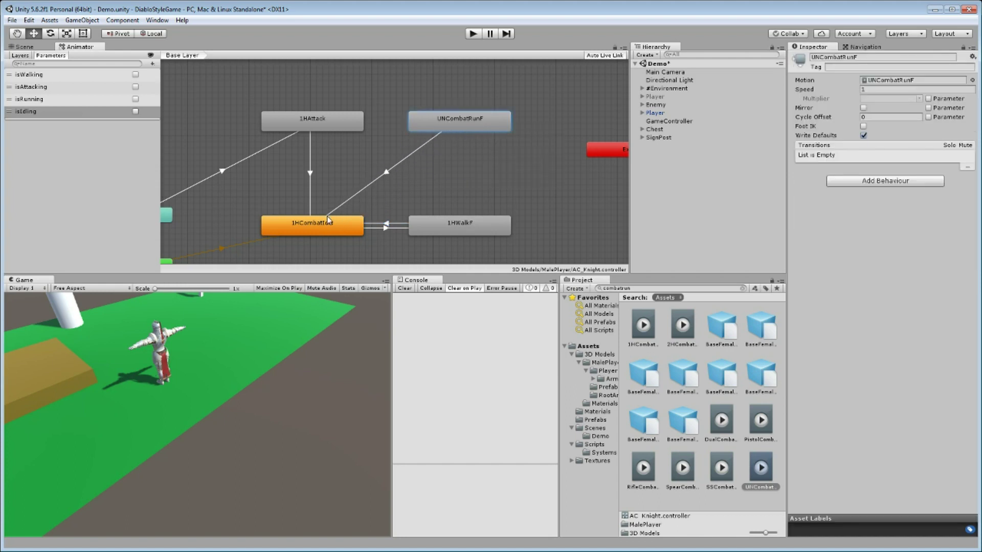
pyautogui.click(313, 226)
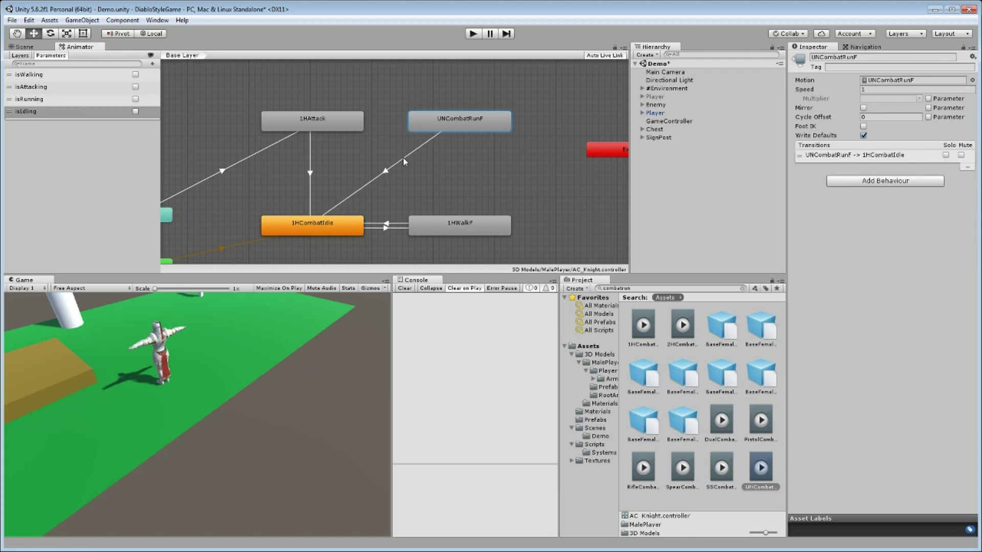
pyautogui.click(403, 157)
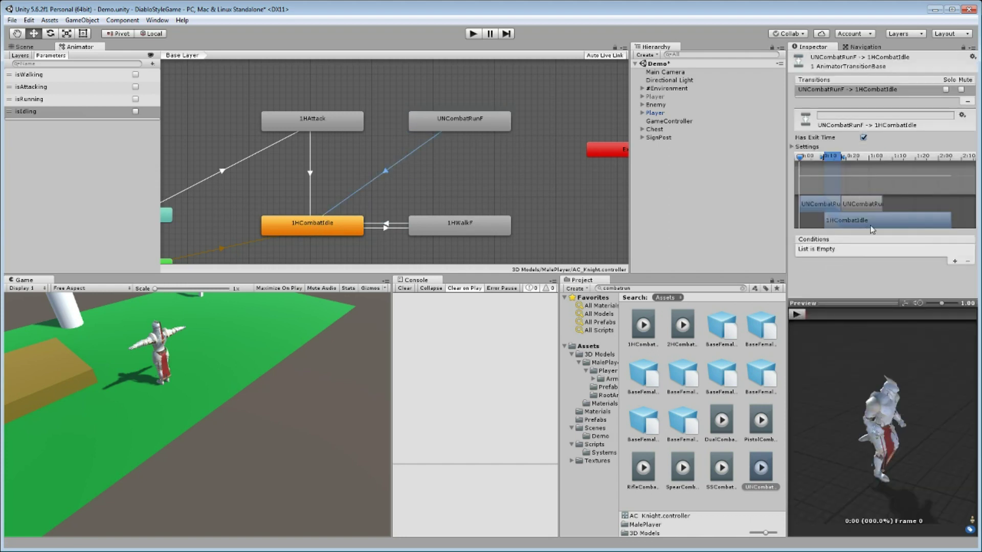
# Give the UNCombatRunF→1HCombatIdle transition an isIdling = true condition
pyautogui.click(955, 261)
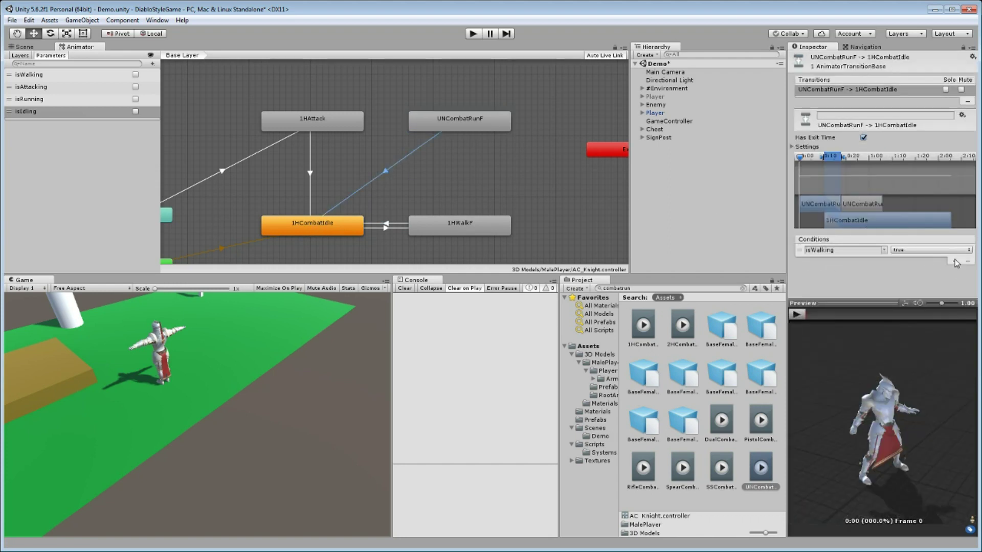
pyautogui.click(885, 251)
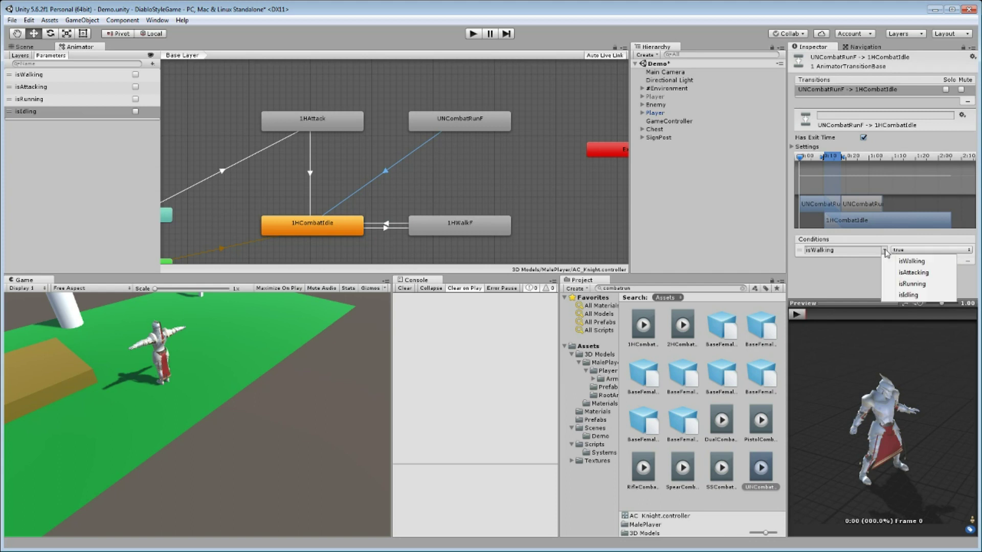
pyautogui.click(920, 295)
pyautogui.click(930, 250)
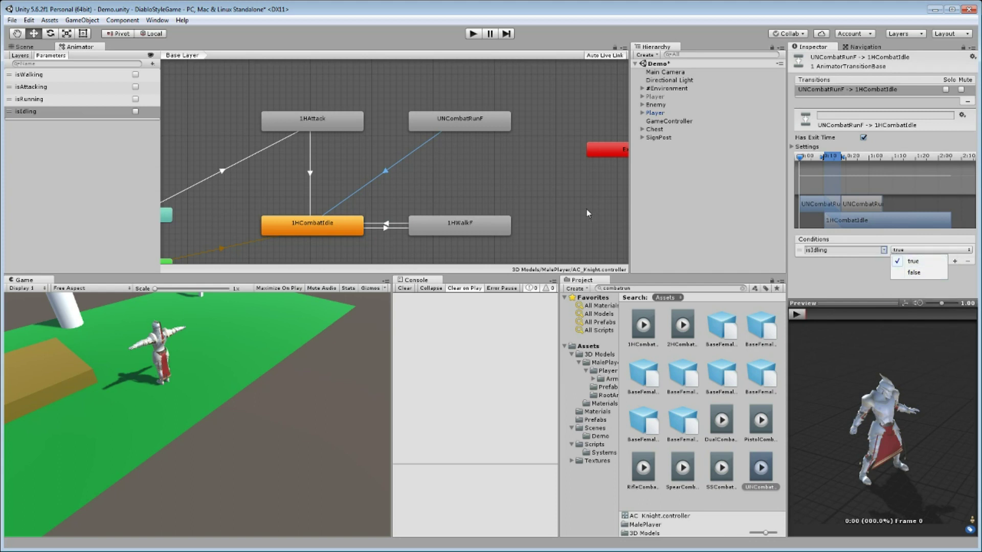
pyautogui.click(463, 138)
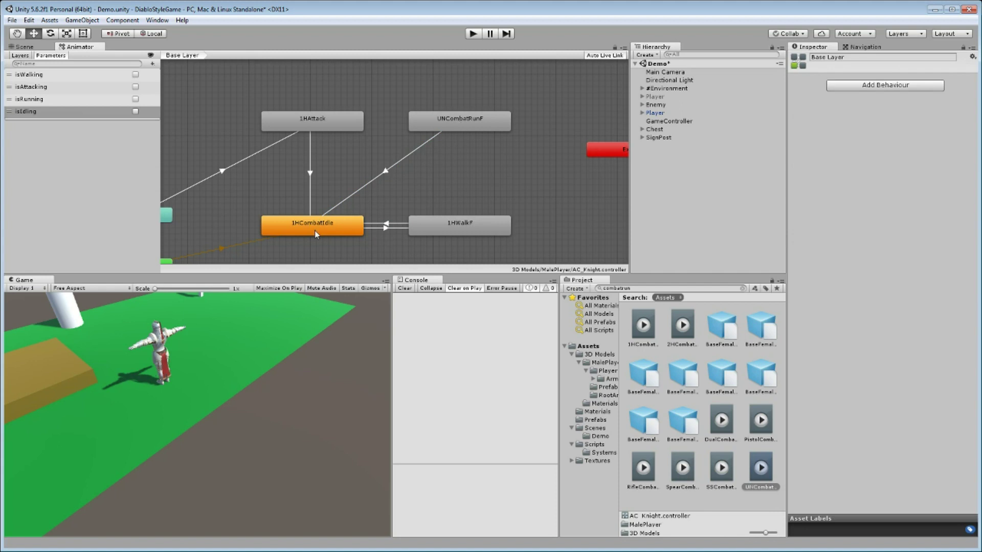
pyautogui.click(468, 121)
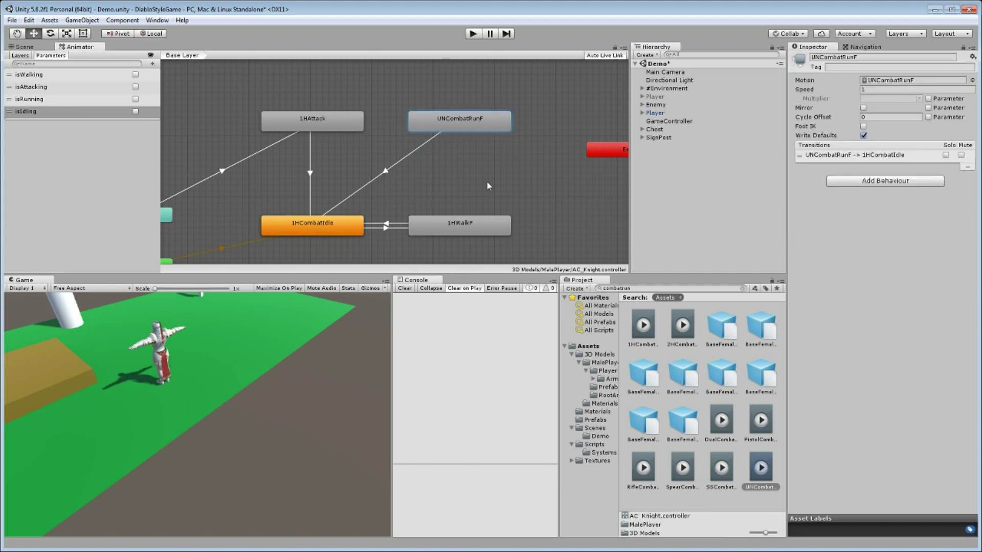
pyautogui.click(479, 220)
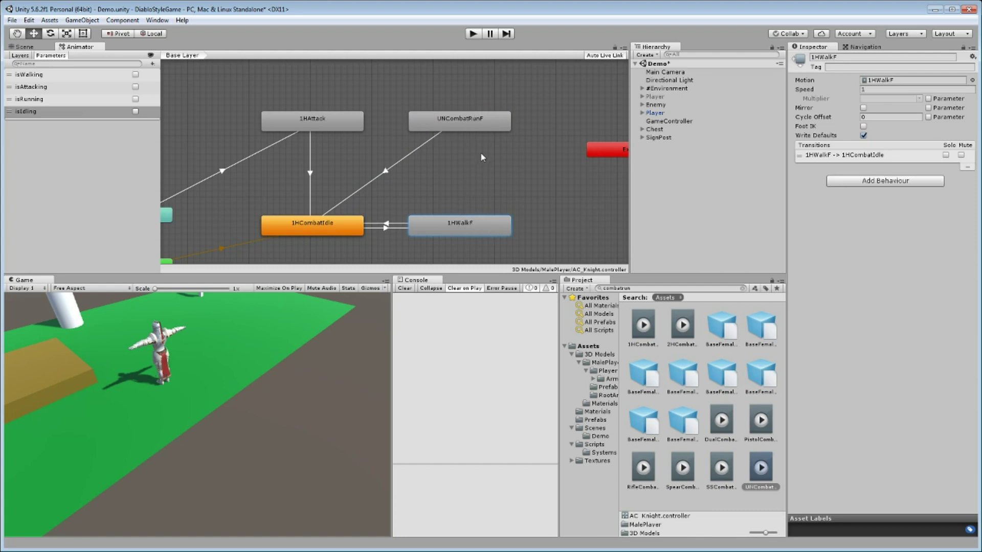
# Link 1HWalkF to UNCombatRunF with a transition conditioned on isRunning being true
pyautogui.rightClick(487, 222)
pyautogui.click(524, 228)
pyautogui.click(474, 117)
pyautogui.click(462, 157)
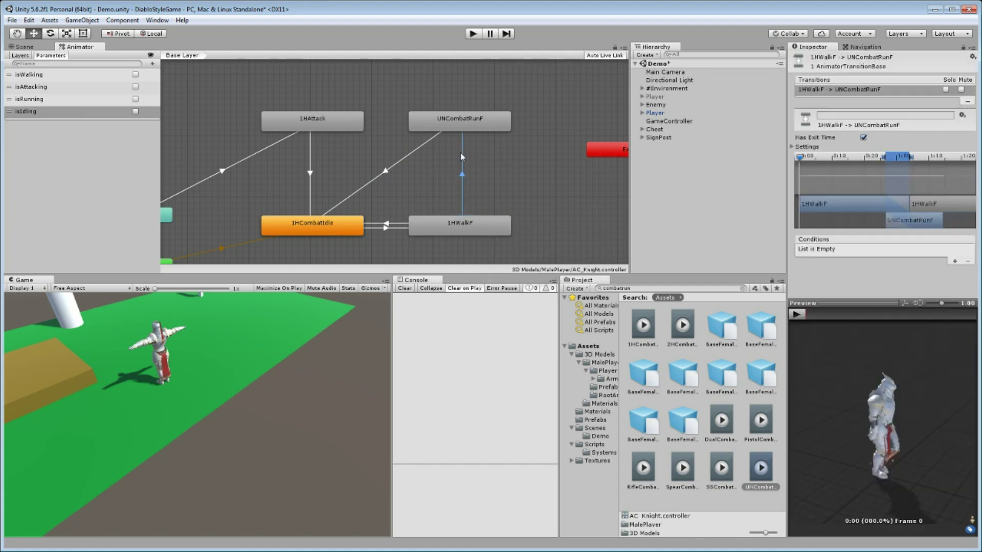
pyautogui.click(954, 261)
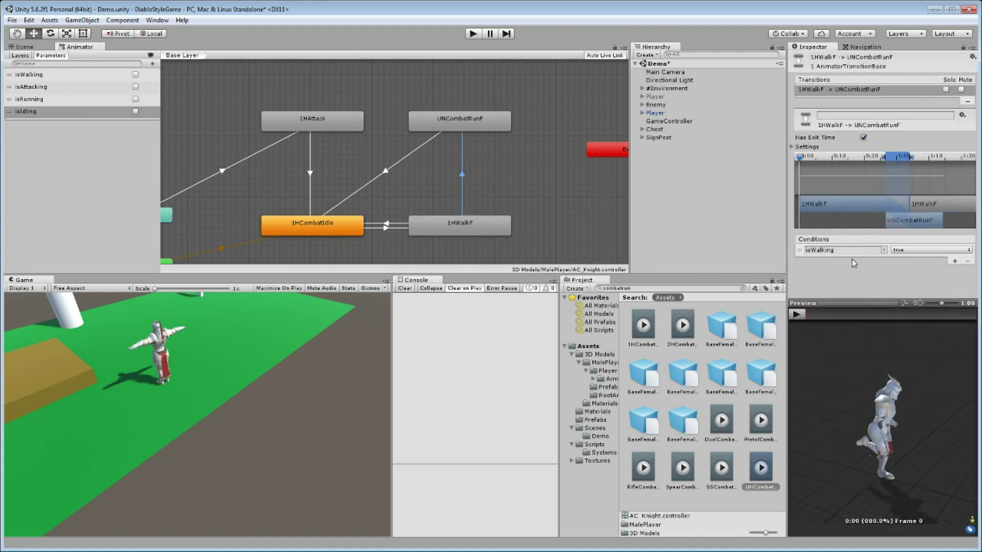
pyautogui.click(886, 250)
pyautogui.click(909, 287)
pyautogui.click(328, 227)
# Link 1HCombatIdle to UNCombatRunF with a transition that requires isRunning true
pyautogui.rightClick(341, 235)
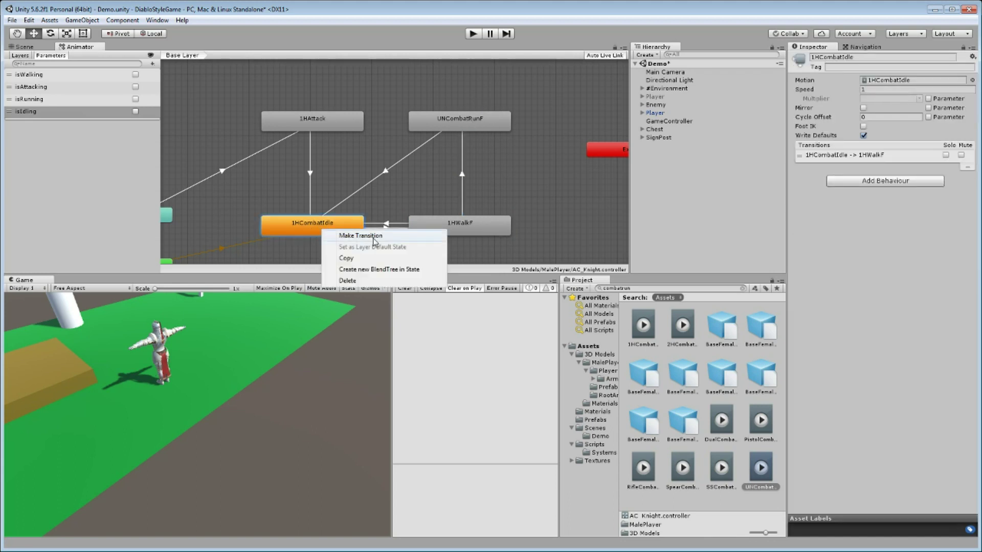
pyautogui.click(347, 240)
pyautogui.click(448, 132)
pyautogui.click(408, 162)
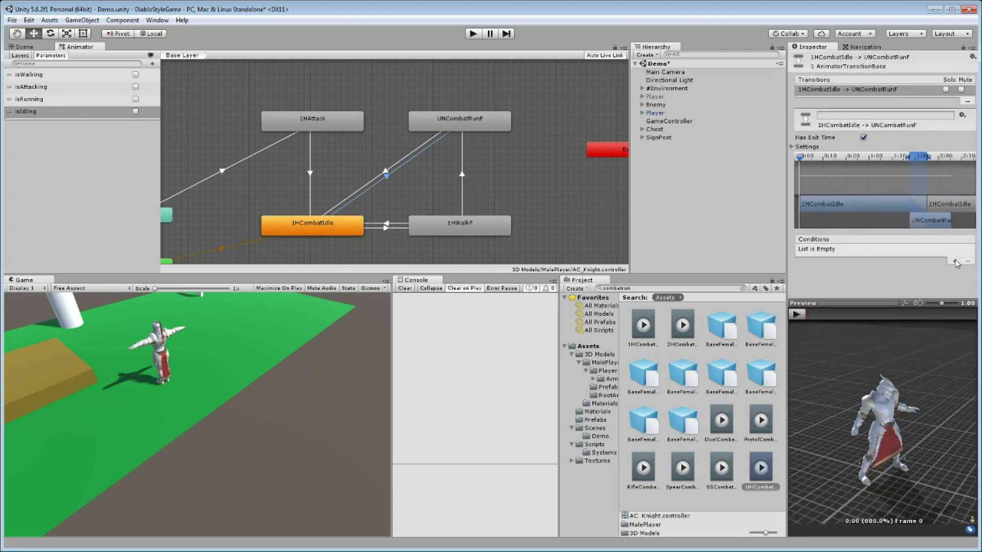
pyautogui.click(956, 262)
pyautogui.click(885, 251)
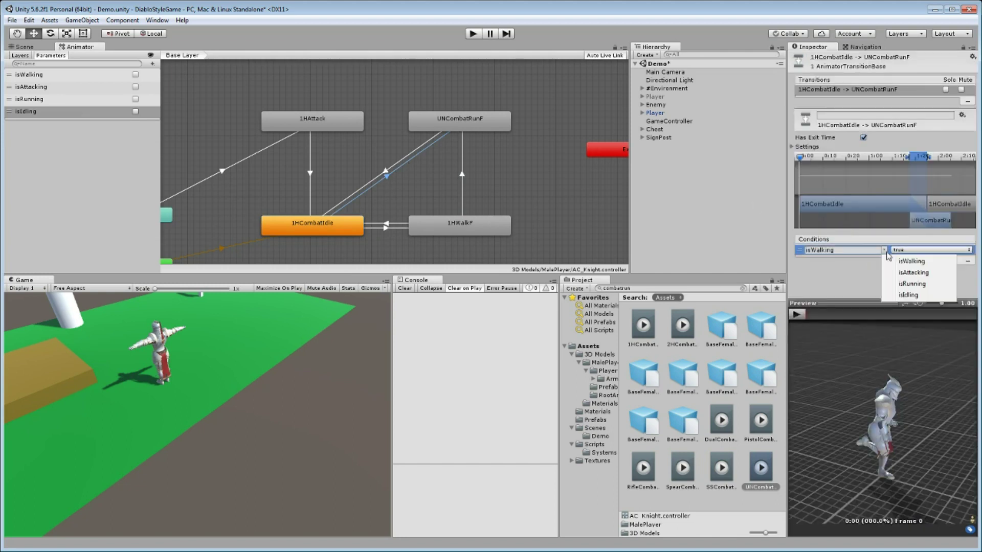
pyautogui.click(908, 284)
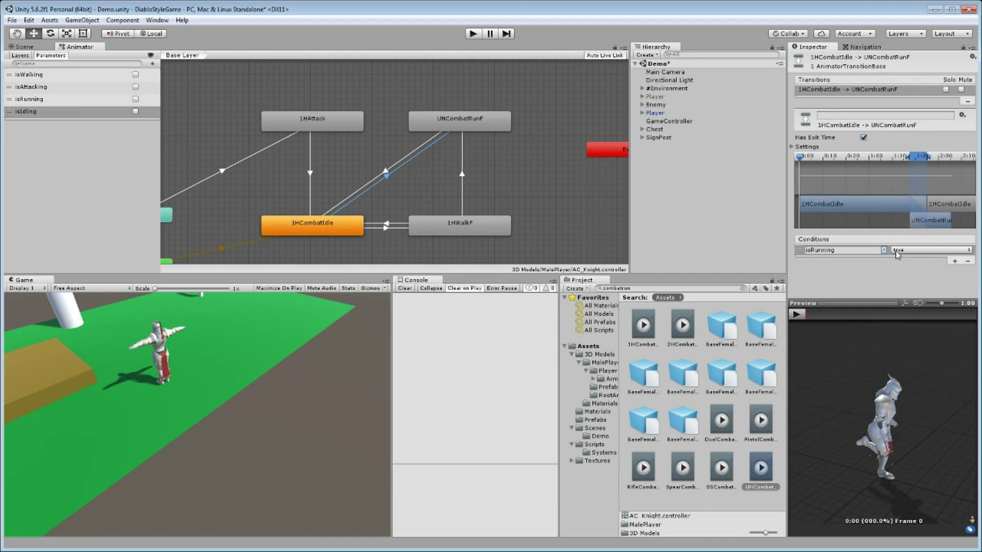
pyautogui.click(496, 119)
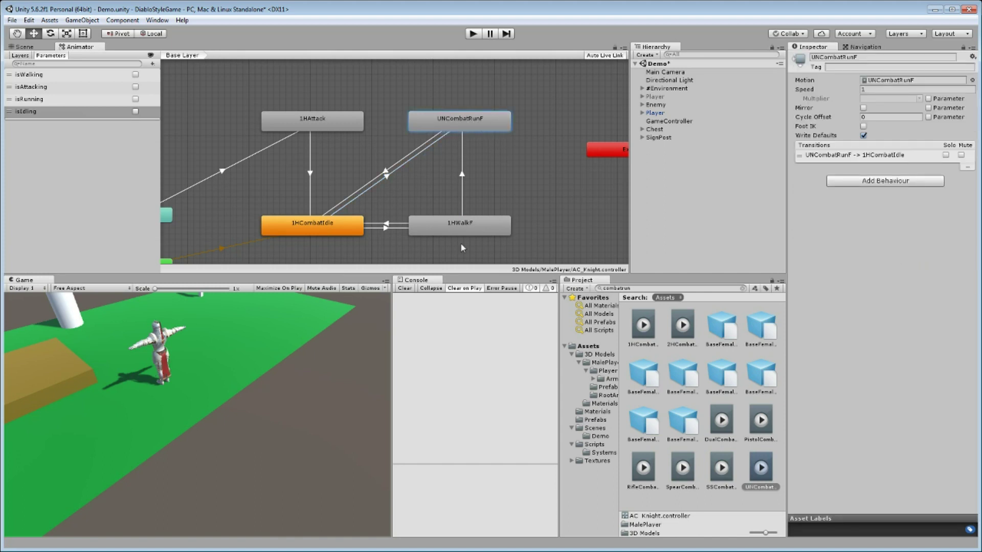
# Link UNCombatRunF back to 1HWalkF with a transition conditioned on isWalking true
pyautogui.rightClick(460, 128)
pyautogui.click(478, 134)
pyautogui.click(460, 230)
pyautogui.click(457, 178)
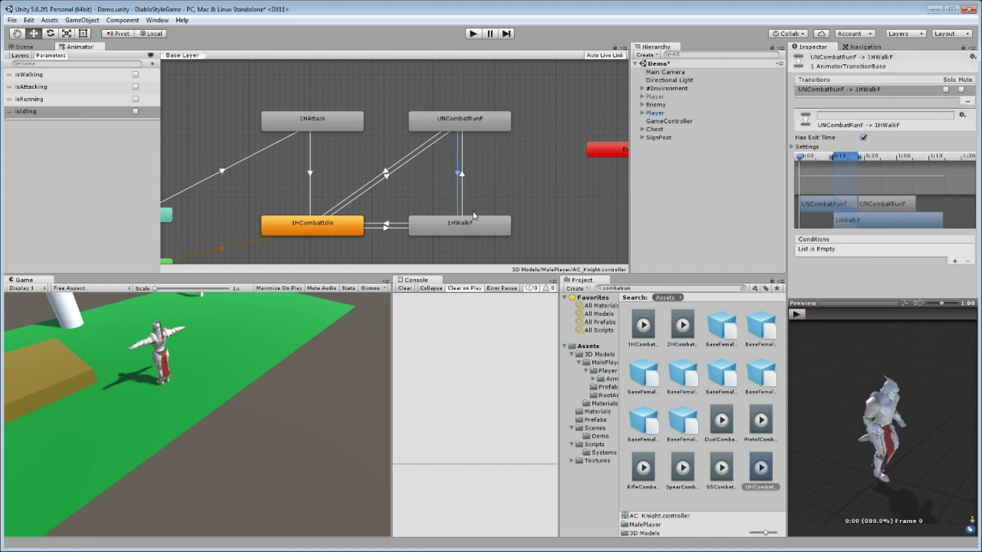
pyautogui.click(953, 261)
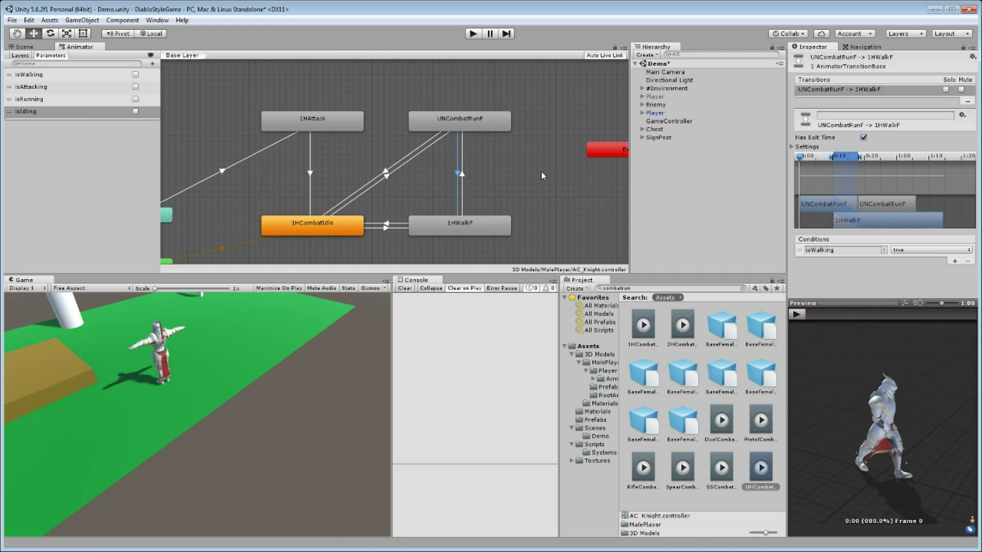
pyautogui.click(493, 166)
pyautogui.moveTo(493, 166); pyautogui.dragTo(494, 170, button='middle')
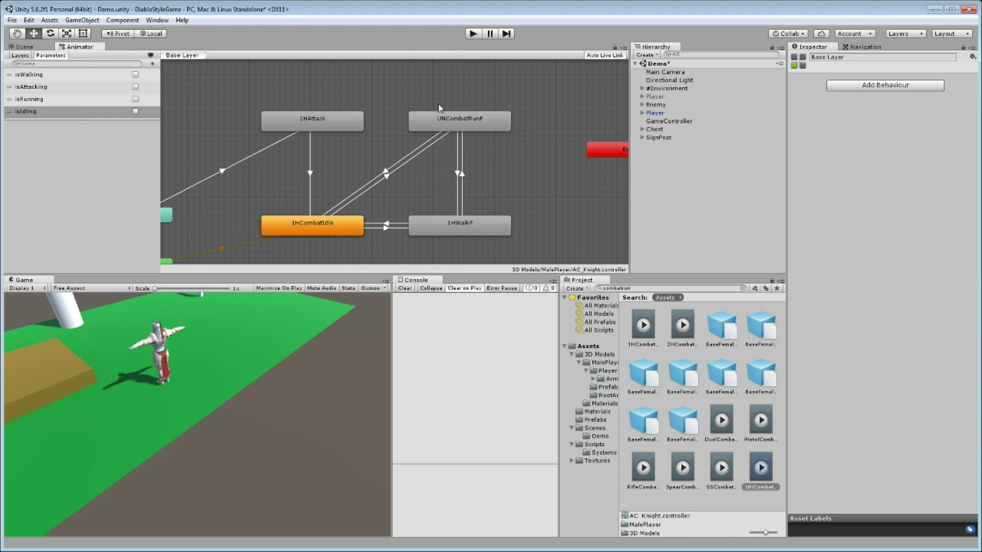
# In Play mode, tick then untick isRunning to test the knight's run, then stop playing
pyautogui.click(473, 34)
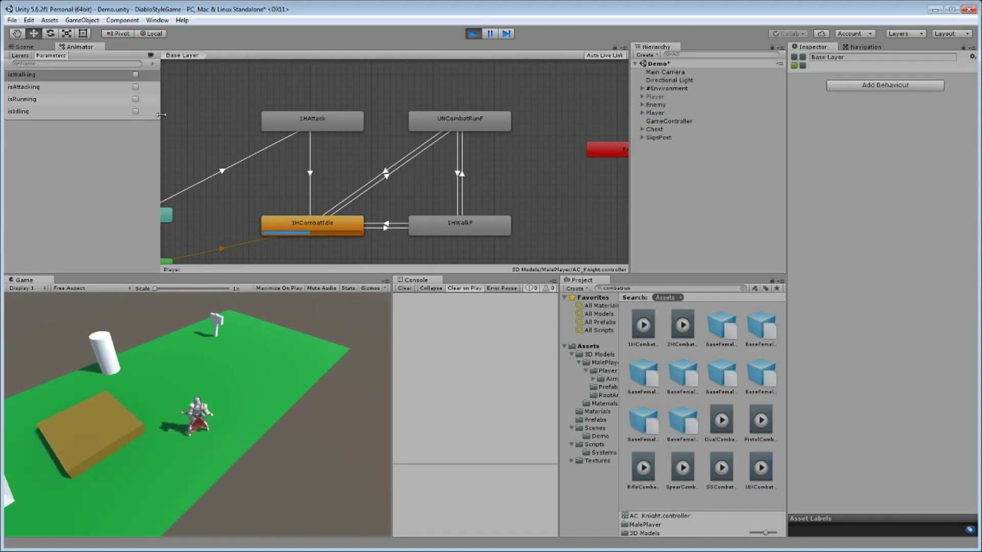
pyautogui.click(135, 99)
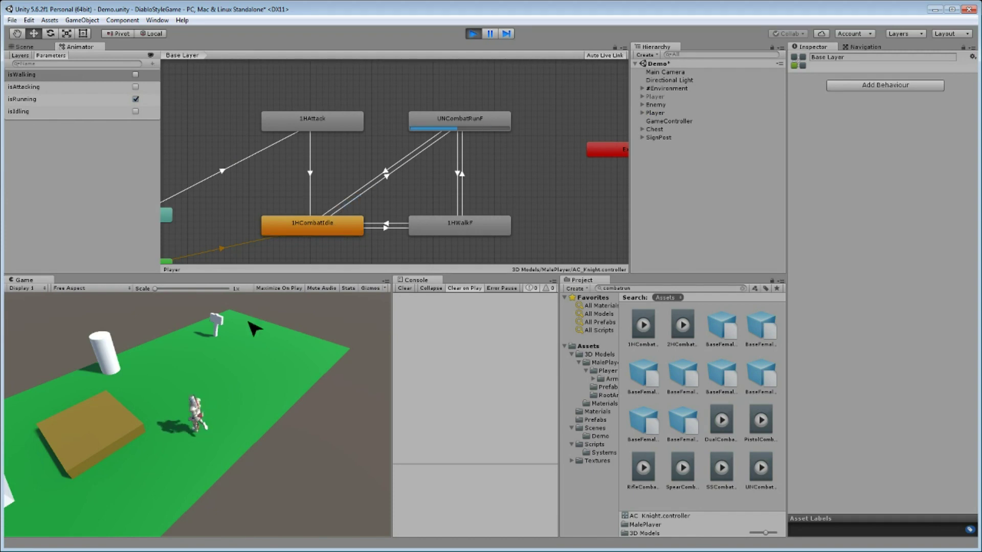
pyautogui.click(136, 99)
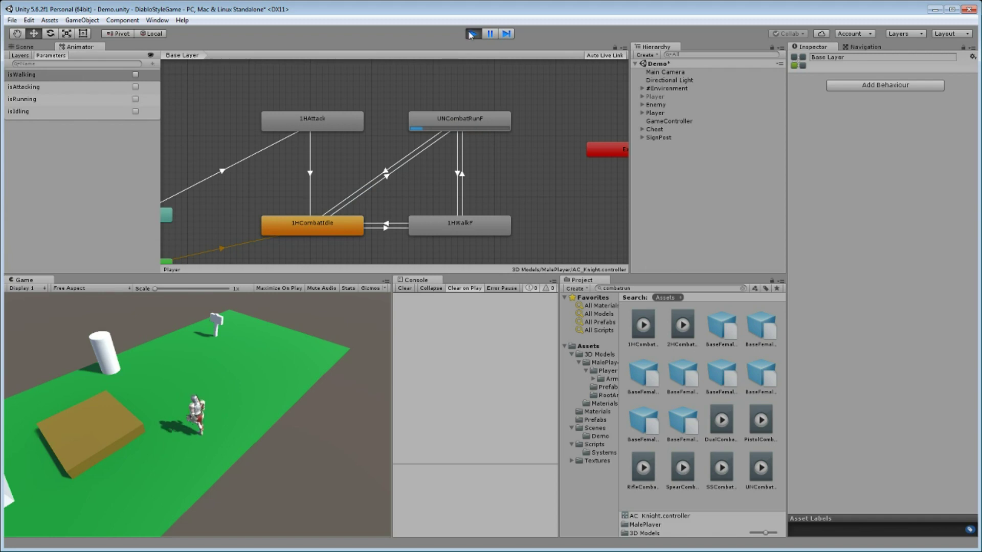
pyautogui.hotkey('ctrl', 'p')
pyautogui.click(397, 170)
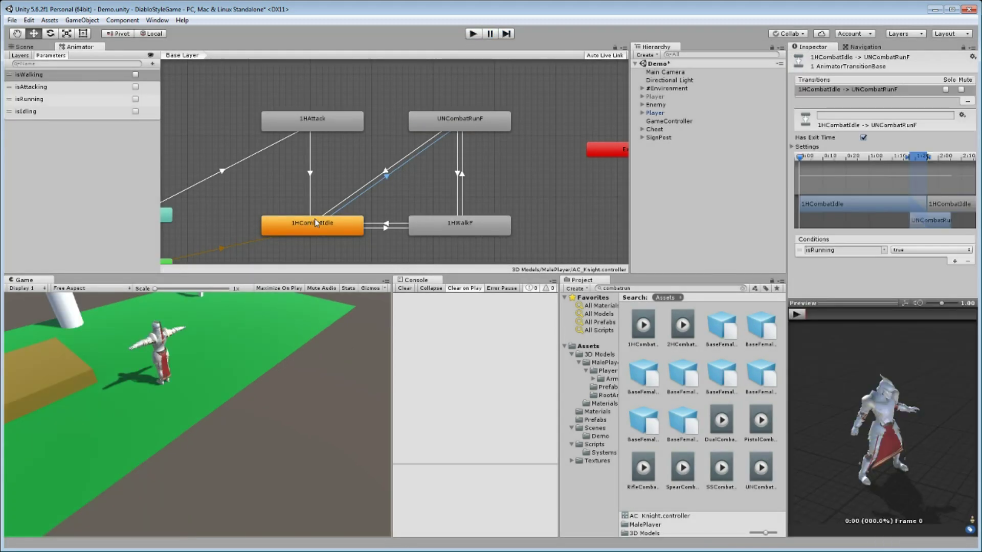
# Untick Has Exit Time on the idle-to-run, run-to-idle, run-to-walk and walk-to-run transitions
pyautogui.click(864, 137)
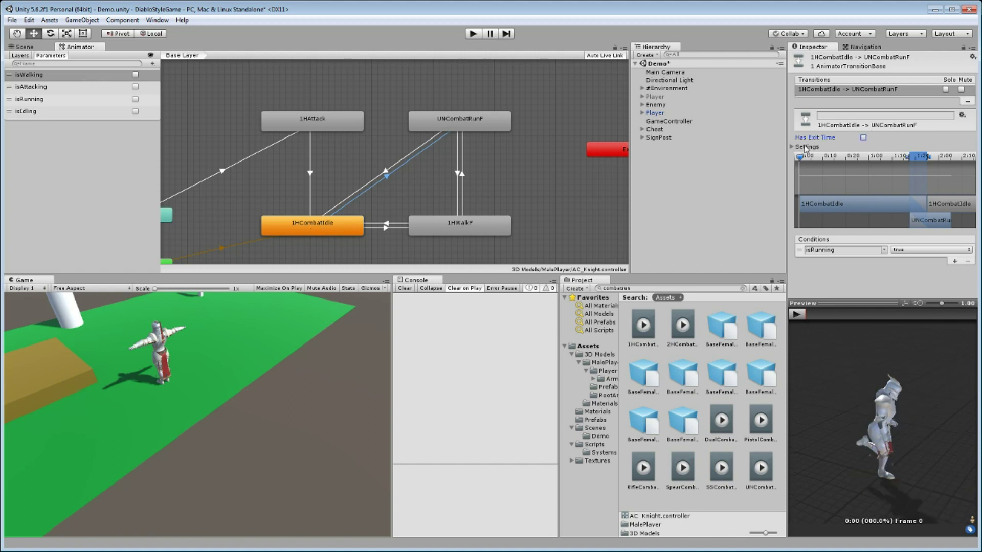
pyautogui.click(420, 147)
pyautogui.click(863, 137)
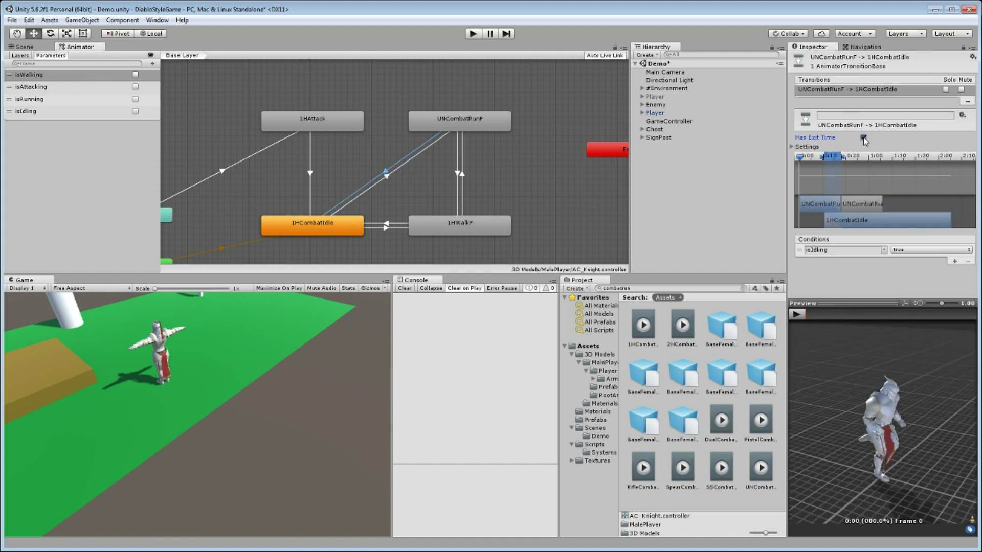
pyautogui.click(457, 154)
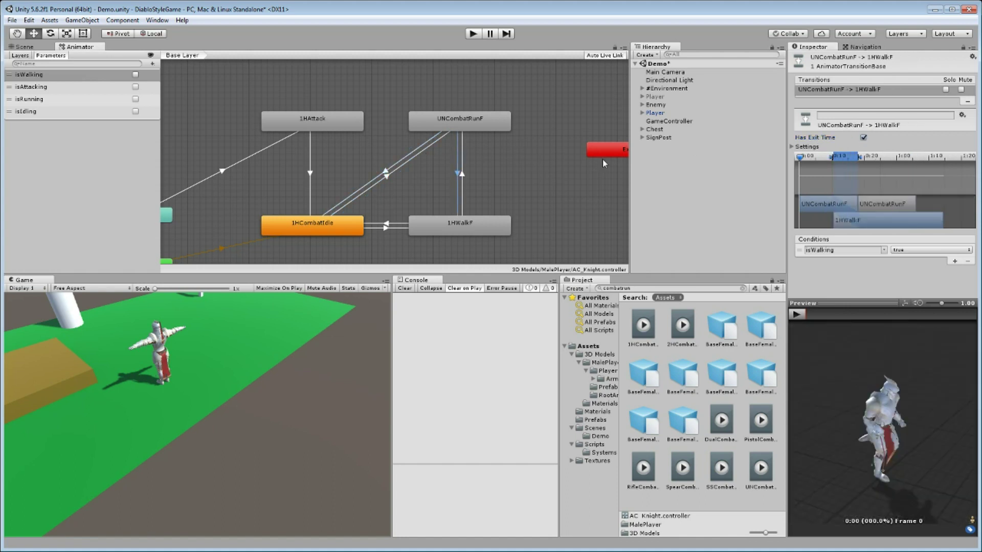
pyautogui.click(864, 137)
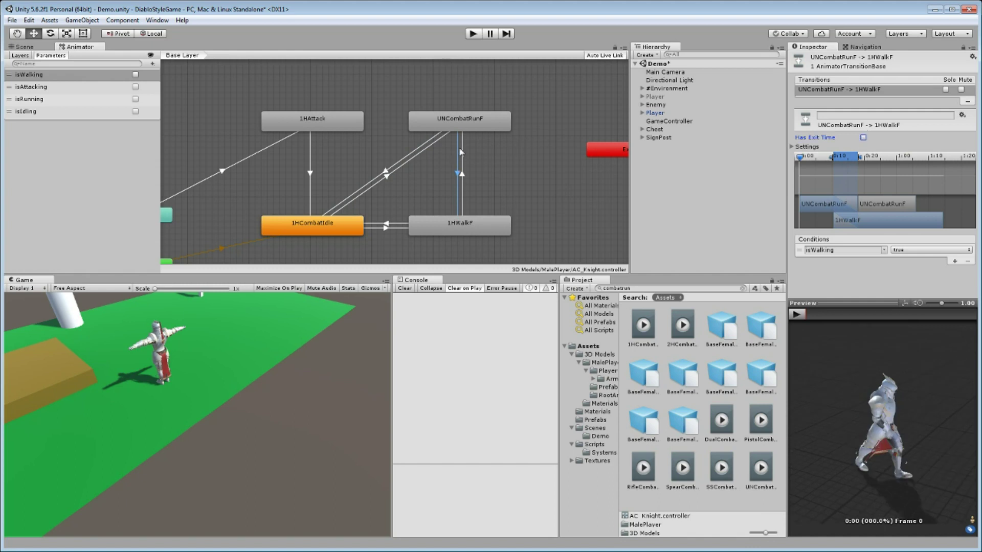
pyautogui.click(462, 156)
pyautogui.click(863, 137)
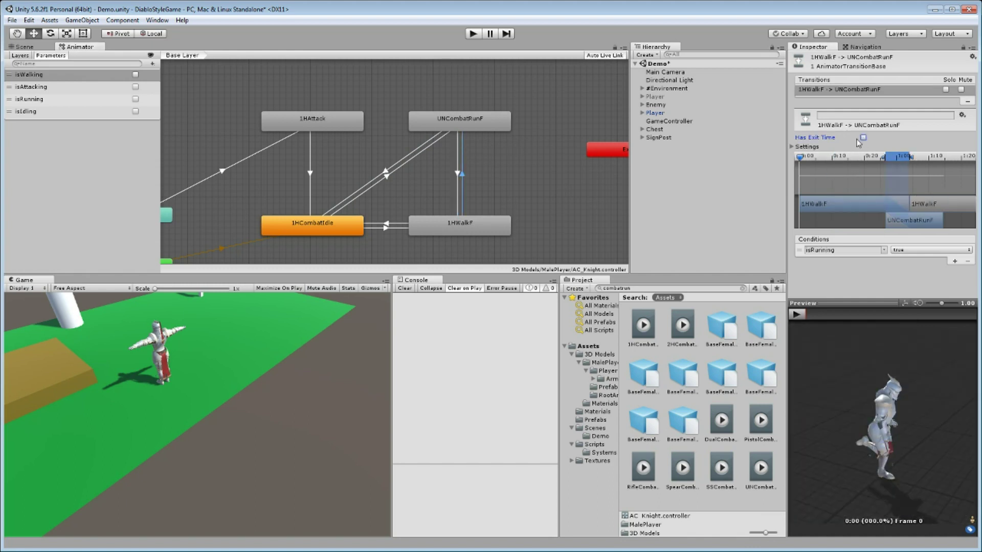
pyautogui.click(397, 224)
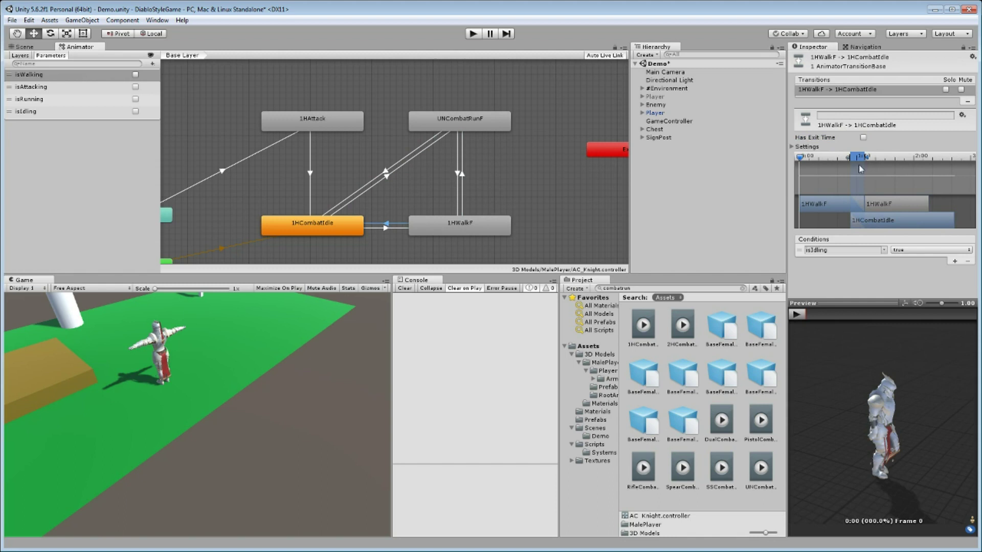
pyautogui.click(389, 228)
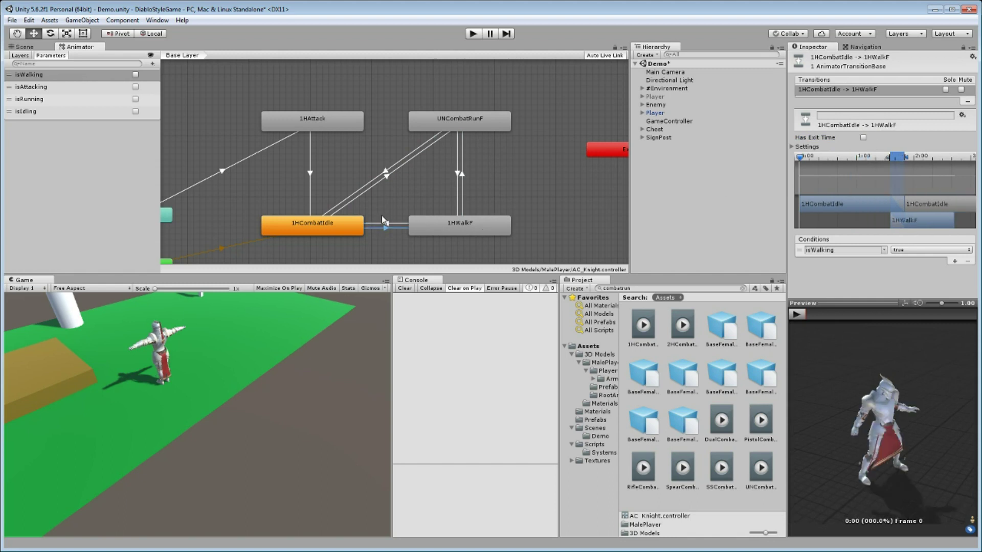
pyautogui.click(485, 171)
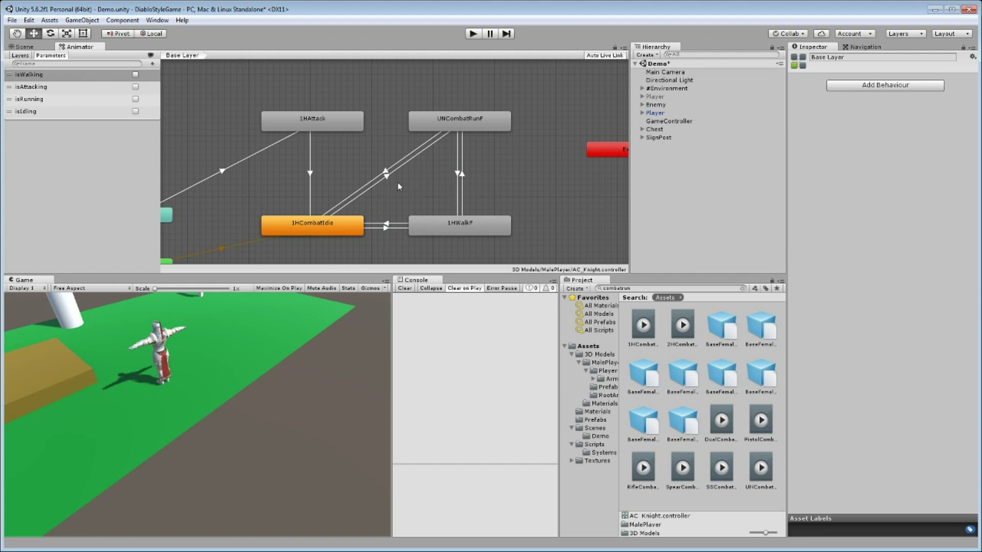
pyautogui.click(308, 151)
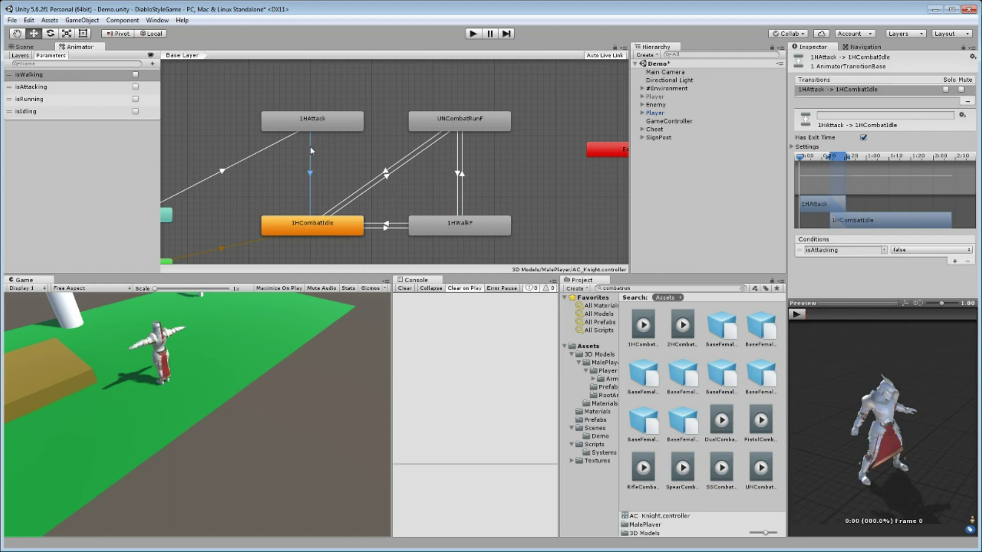
pyautogui.click(330, 174)
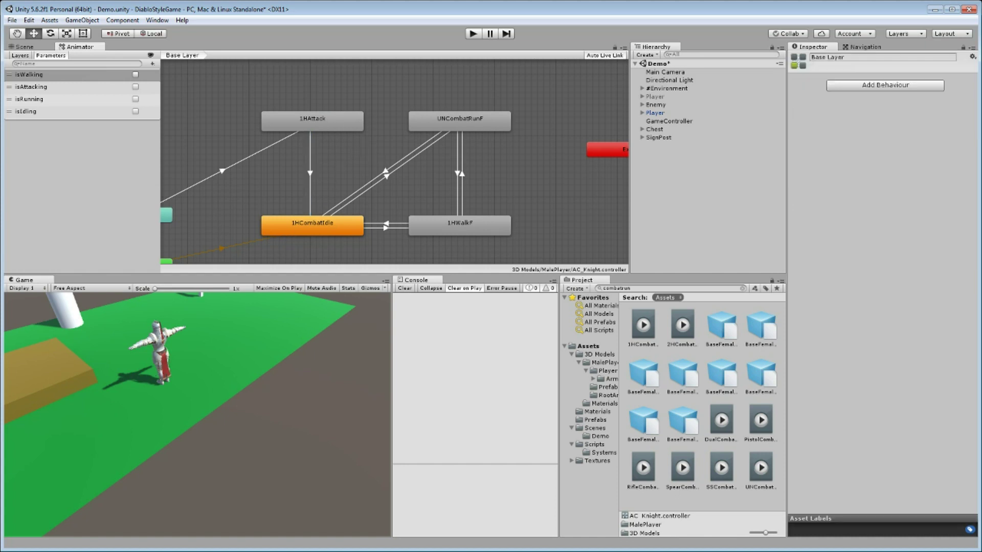